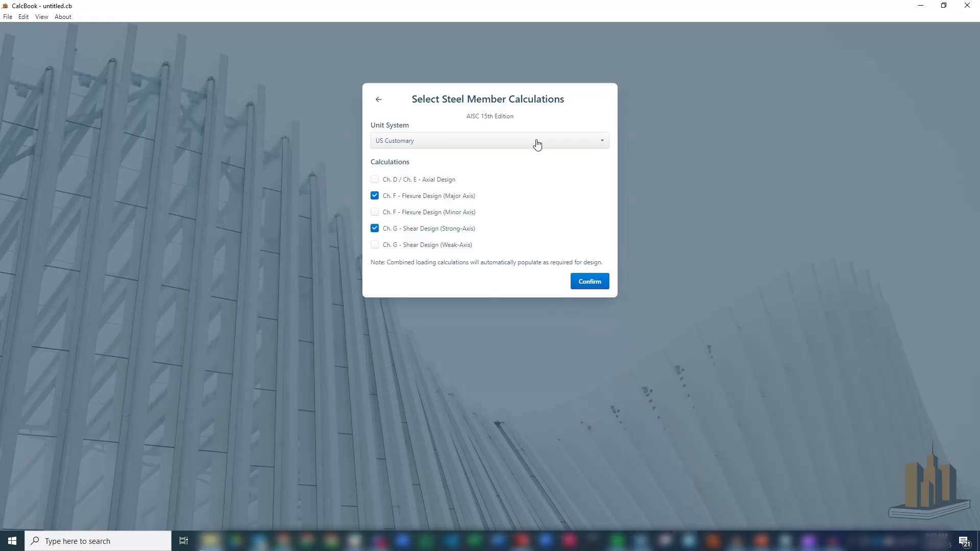
- Create the steel member calculation in metric units and assign shape type C with section C310X30.8
click(524, 163)
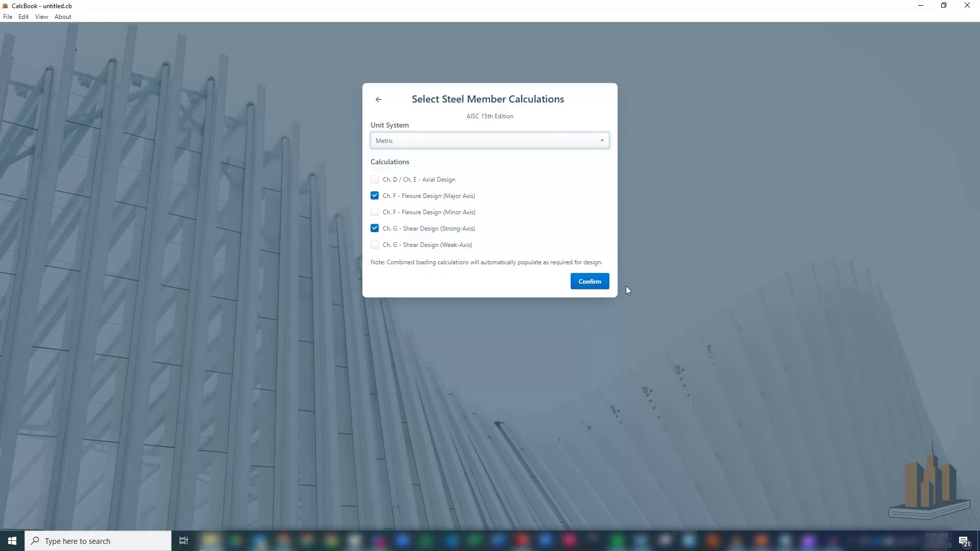
click(590, 281)
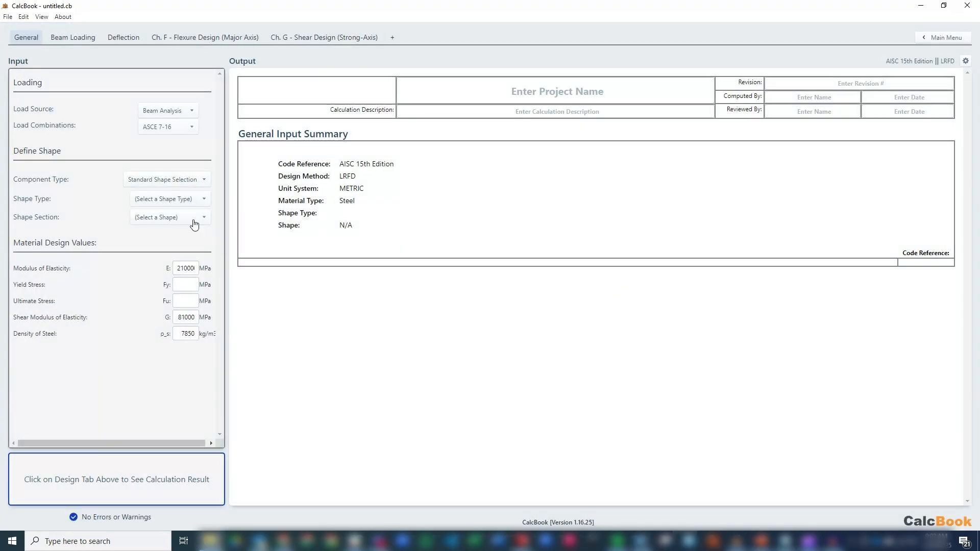
click(182, 199)
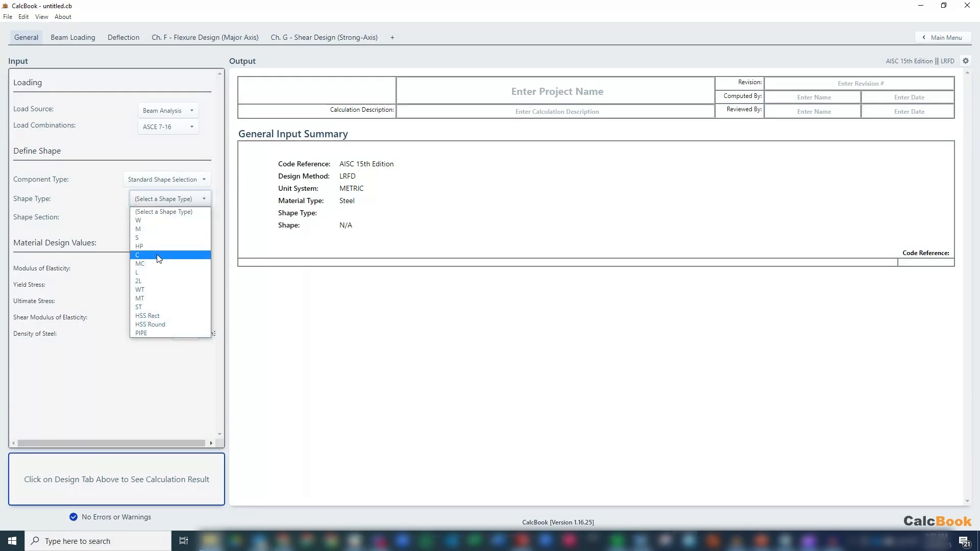
click(171, 255)
click(171, 218)
drag(207, 251, 216, 305)
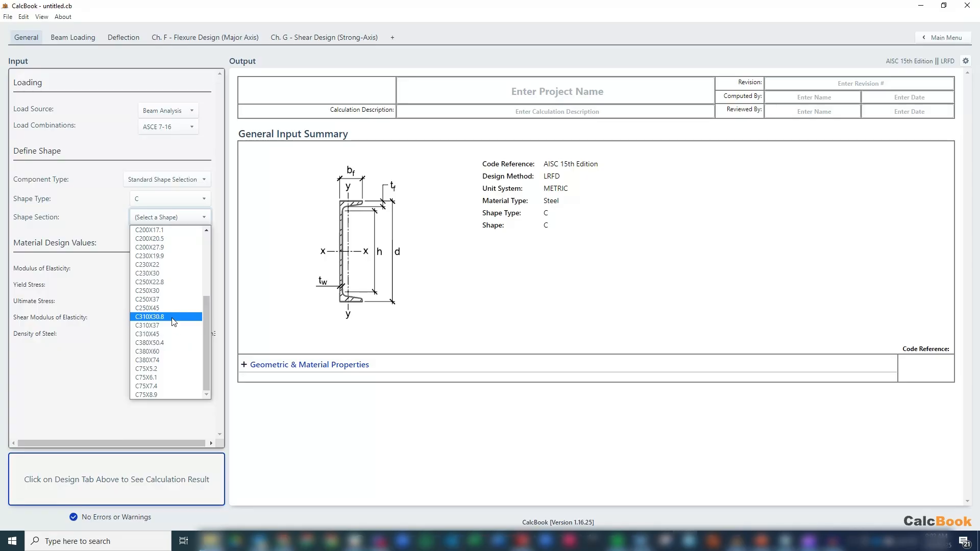
click(174, 317)
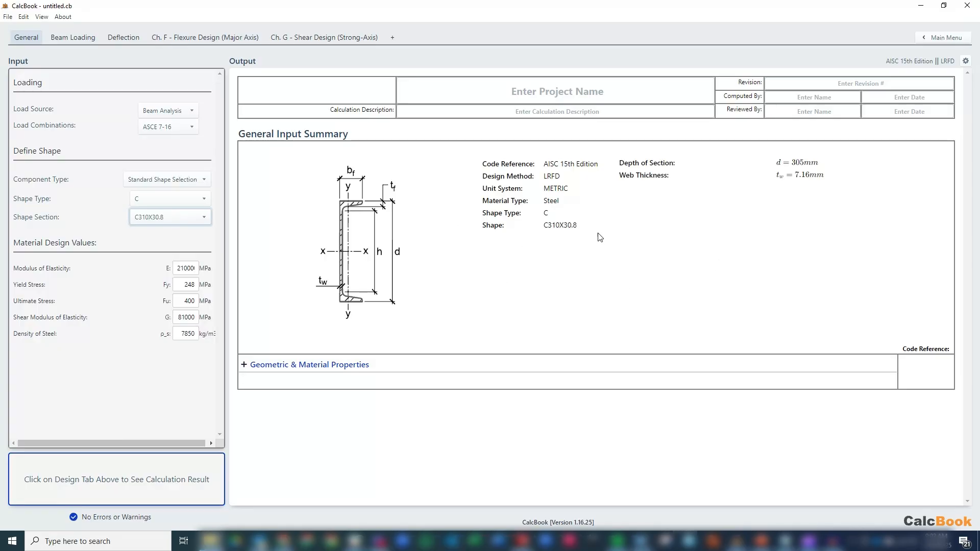
- Set the beam length to 6 m, the shear analysis location to 0 m, and the moment and deflection locations to 3 m
click(87, 38)
click(197, 134)
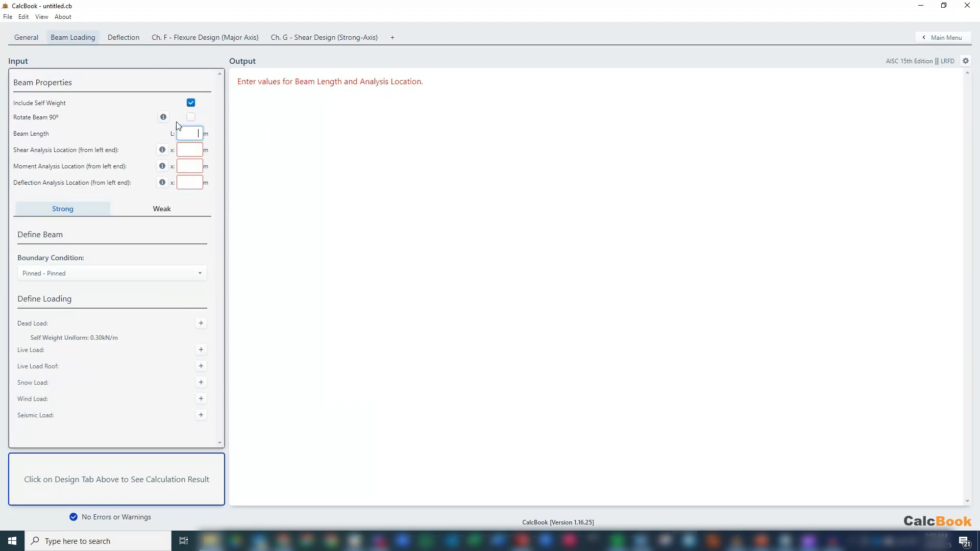
key(Tab)
key(Tab)
key(Tab)
key(Tab)
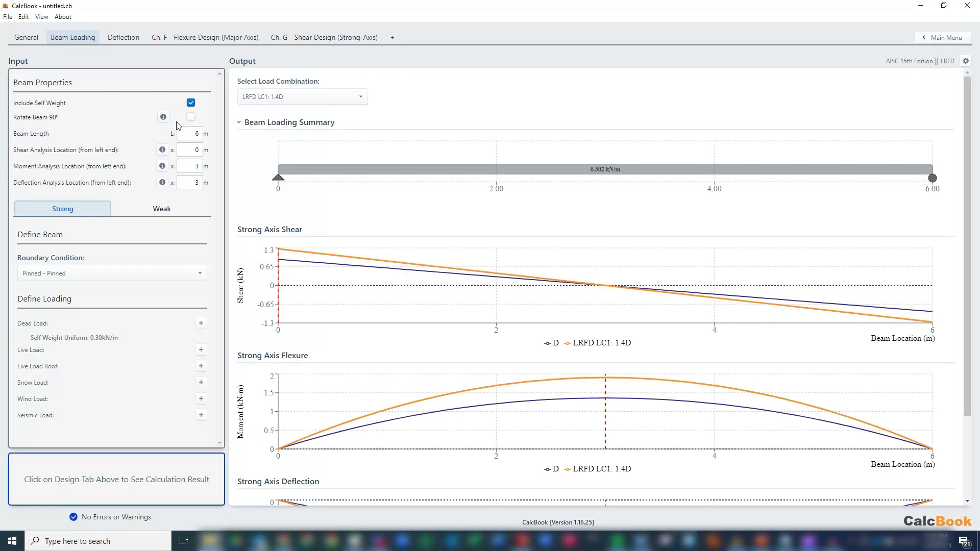
- Add a uniform dead load of 5 kN/m to the beam's strong axis
click(197, 325)
click(376, 156)
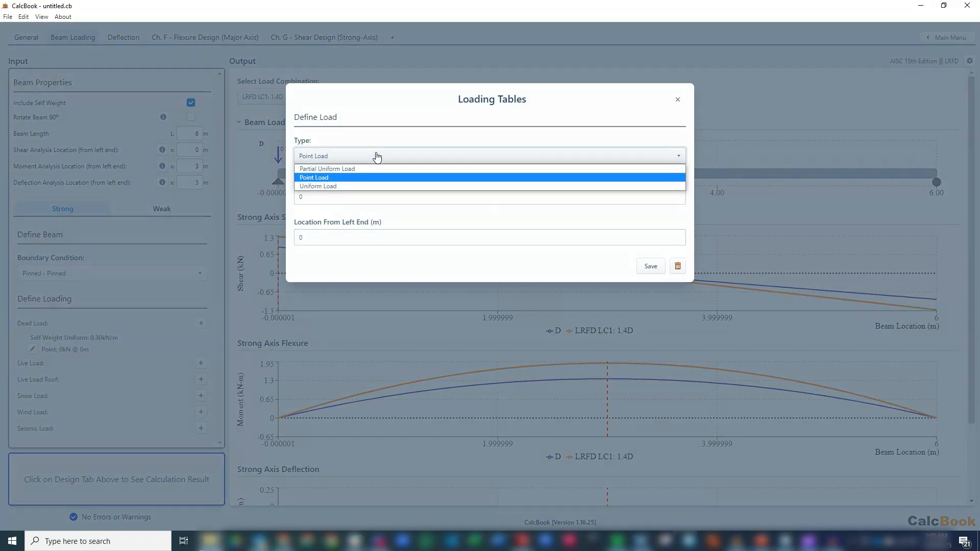
click(351, 187)
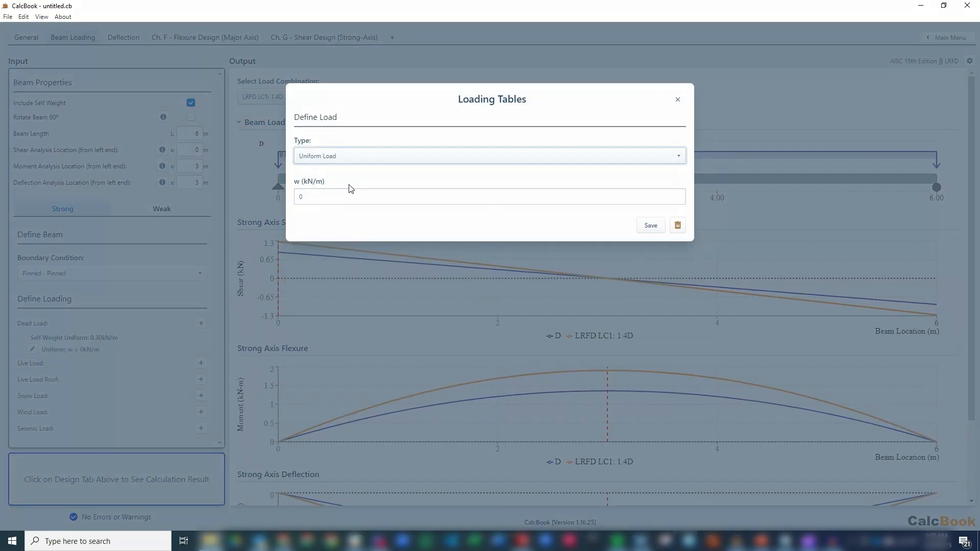
click(381, 199)
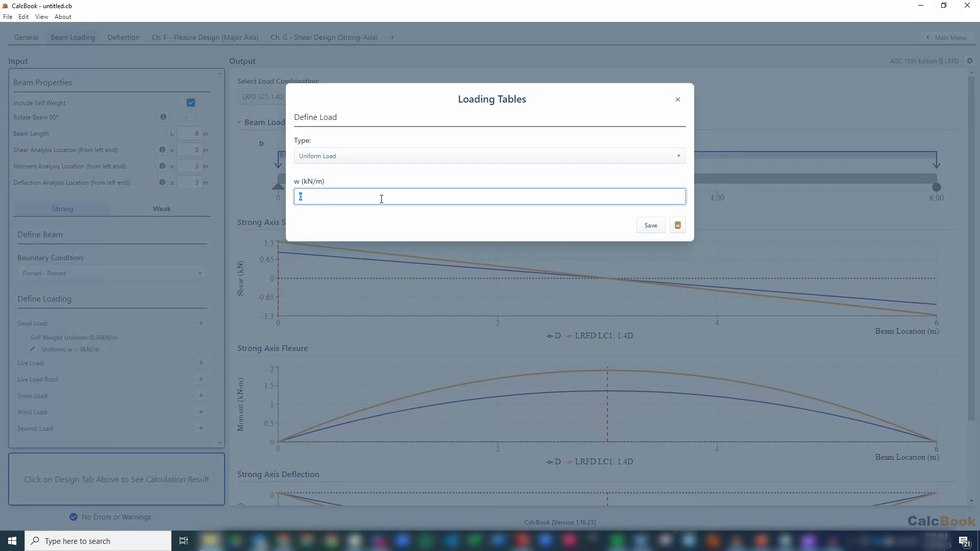
click(651, 225)
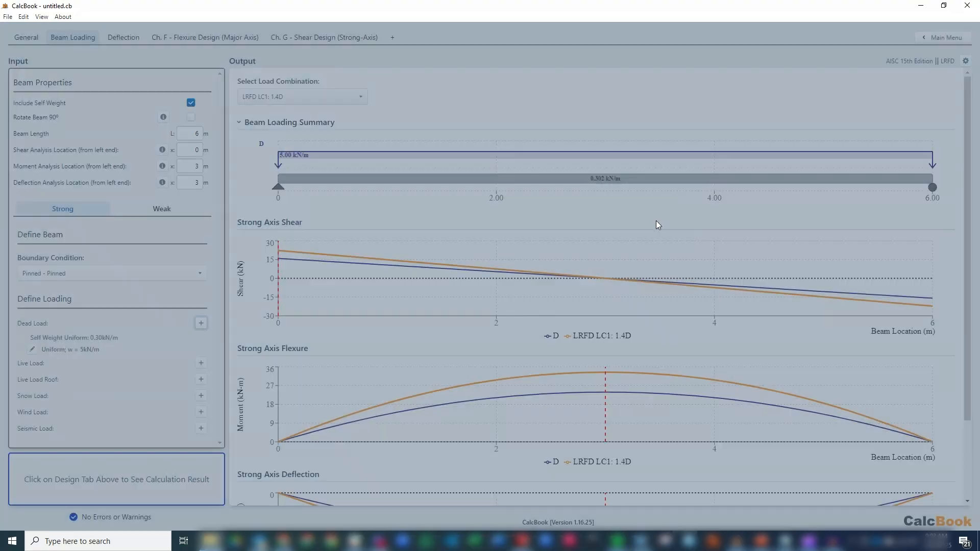
- Add a uniform live load of 10 kN/m to the beam's strong axis
click(201, 363)
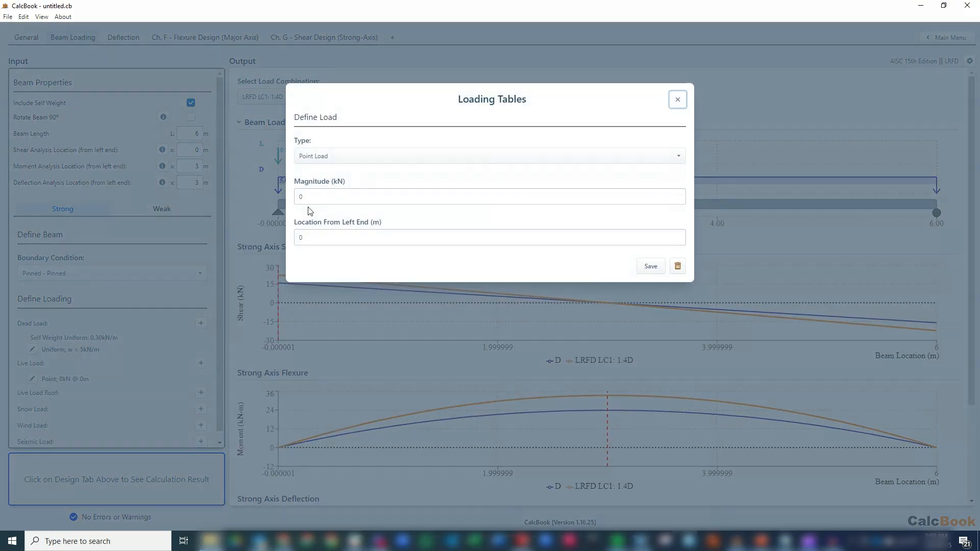
click(350, 155)
click(348, 186)
click(345, 193)
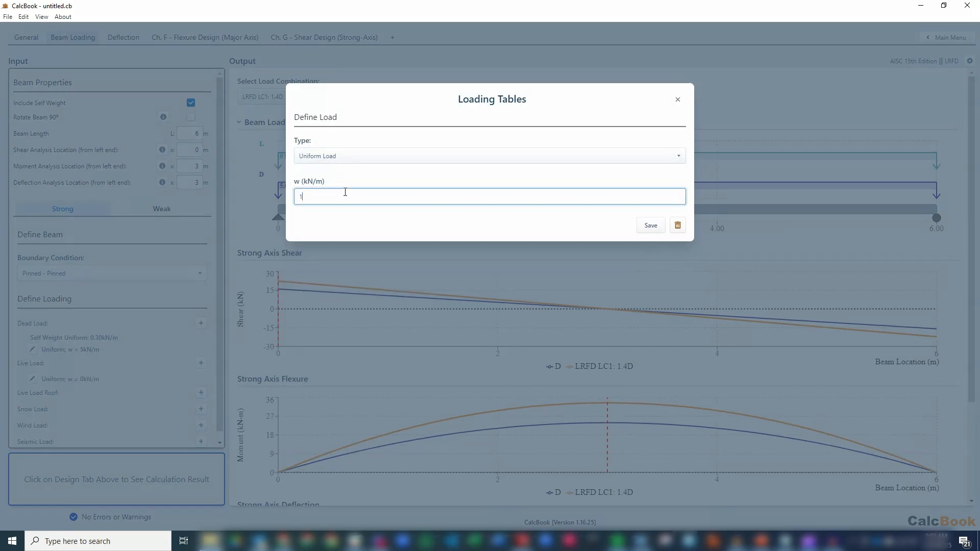
click(650, 225)
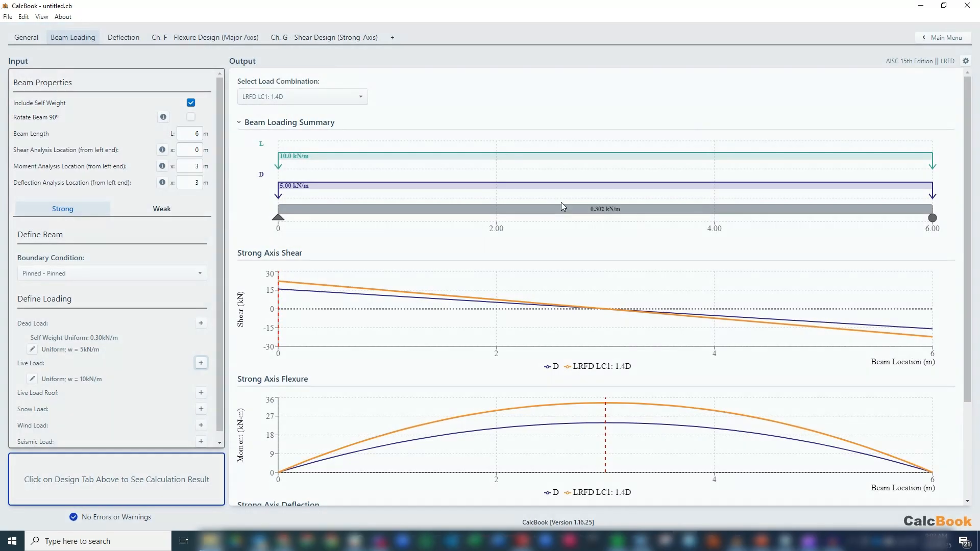
- Select load combination LRFD LC2a: 1.2D + 1.6L + 0.5Lr and review its shear, flexure and deflection diagrams and the deflection check
click(325, 99)
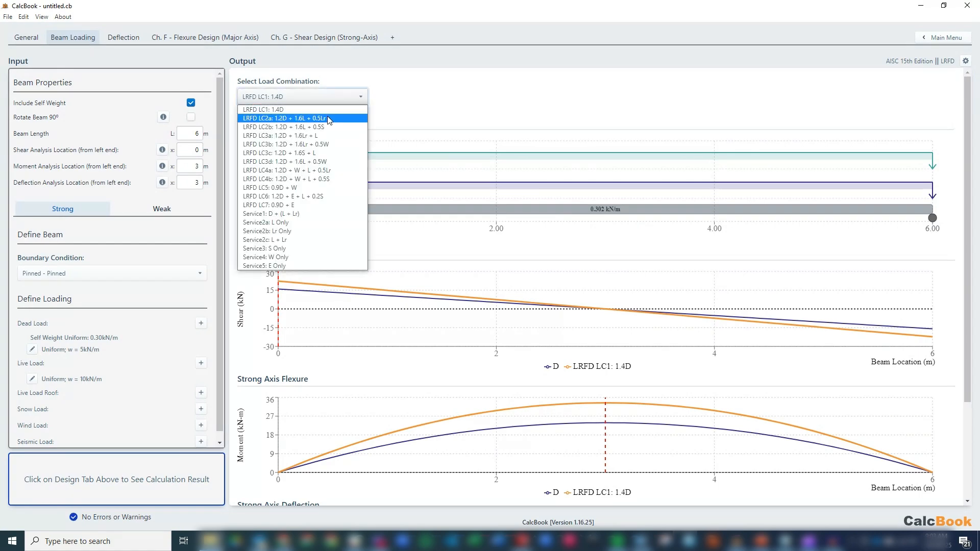
click(329, 118)
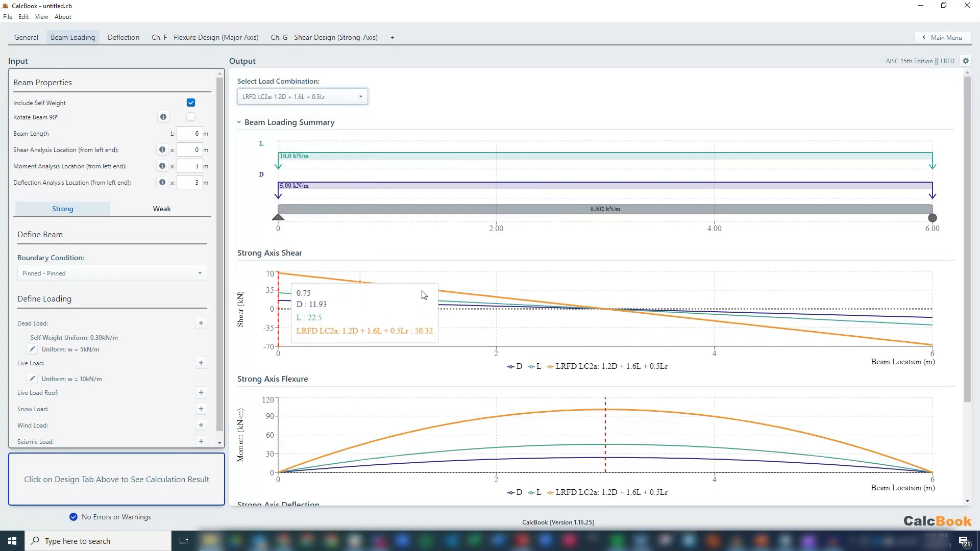
scroll(761, 306, down, 2)
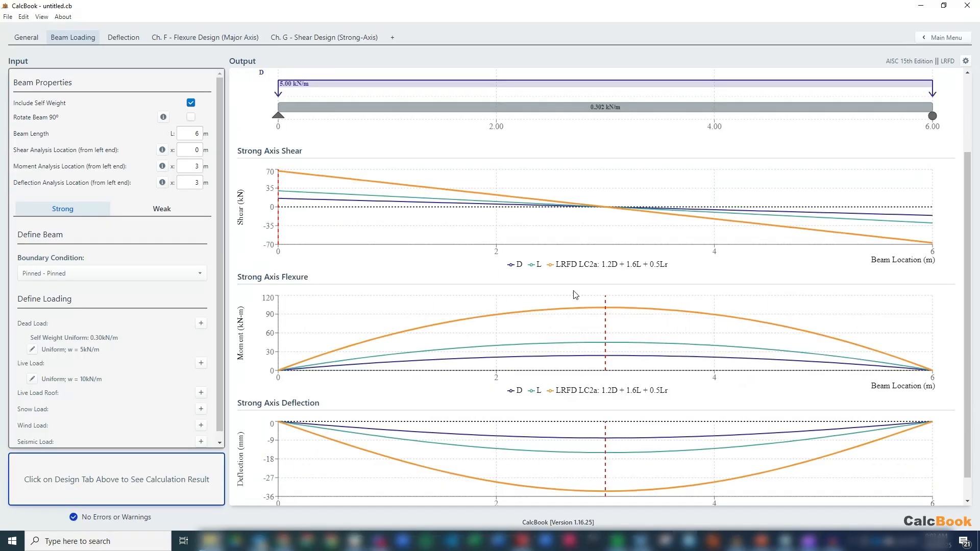
scroll(741, 275, up, 1)
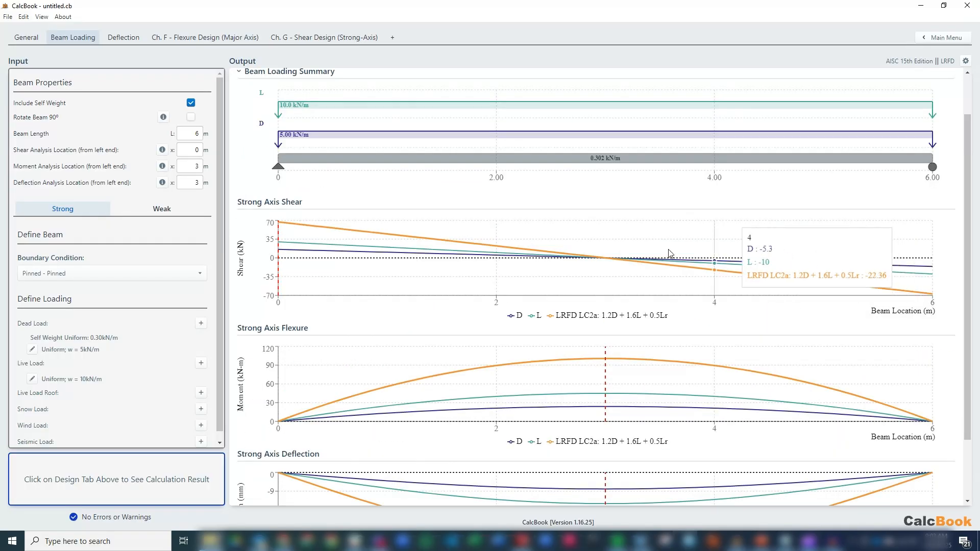
scroll(474, 199, up, 1)
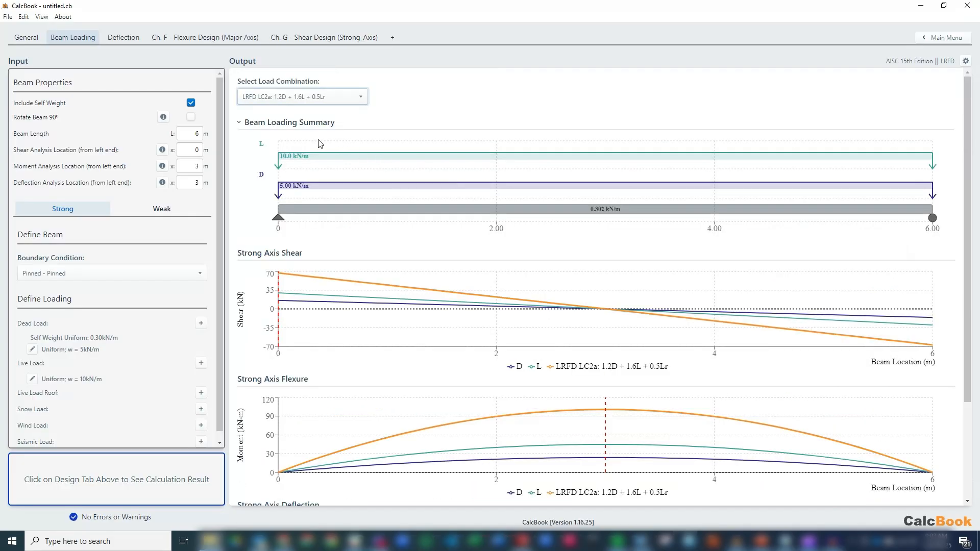
click(123, 41)
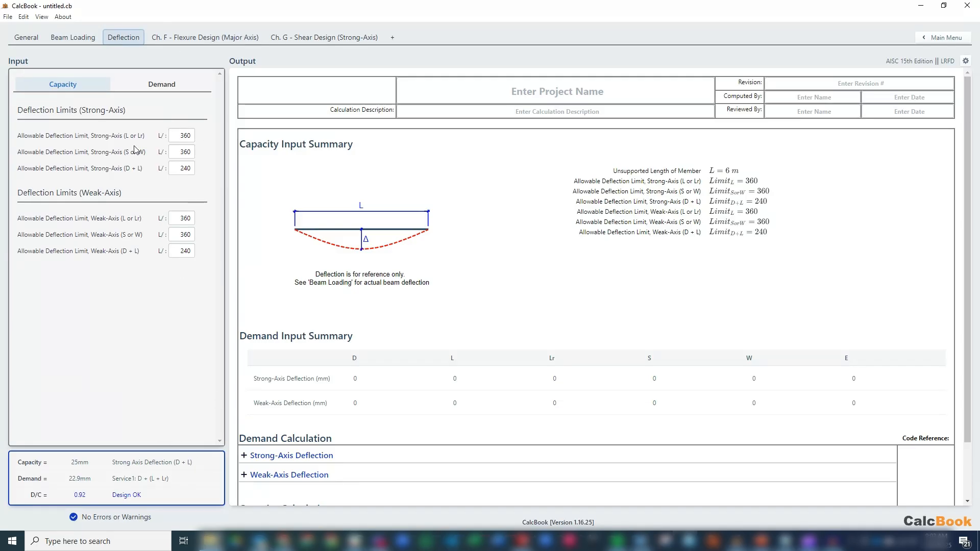
- Set the bracing configuration for major-axis flexure design to Fully Braced
click(207, 42)
click(180, 136)
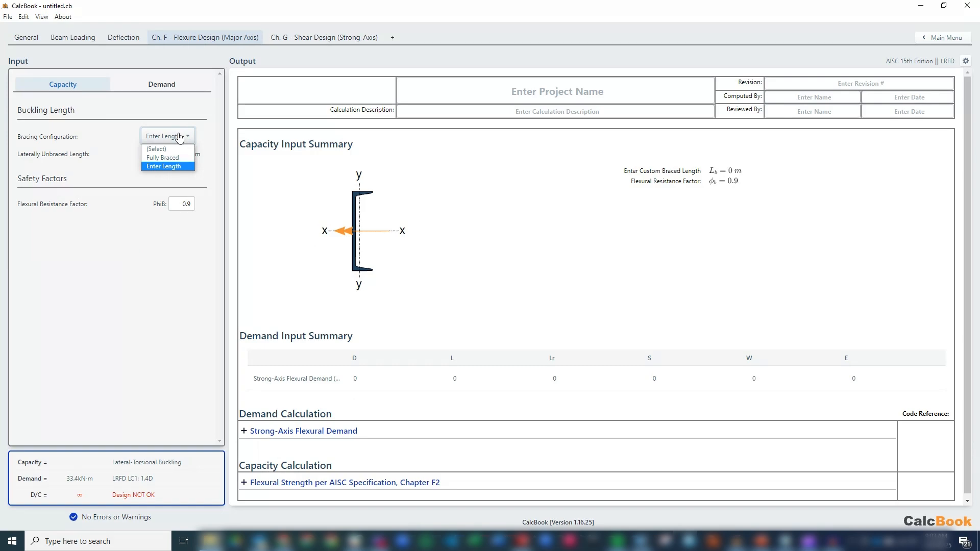
click(162, 157)
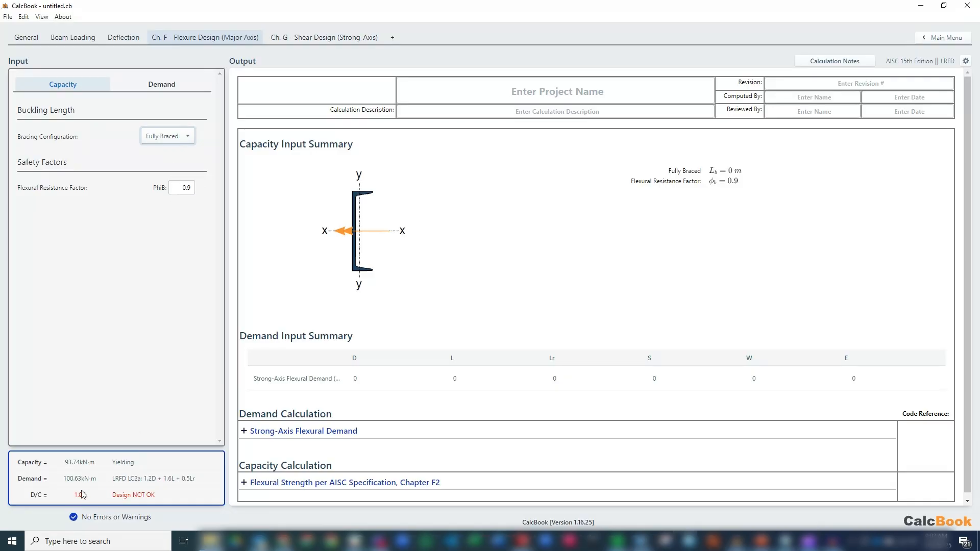
- Examine the Chapter F2 yielding, lateral-torsional buckling and design flexural strength calculations, plus the strong-axis shear design
scroll(380, 408, down, 1)
click(411, 479)
scroll(434, 396, down, 3)
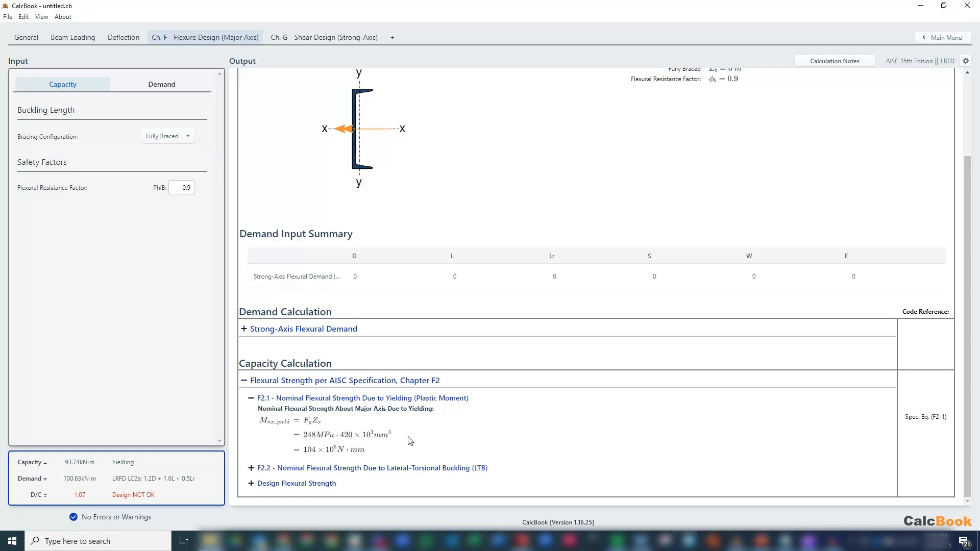
click(413, 467)
scroll(493, 422, down, 6)
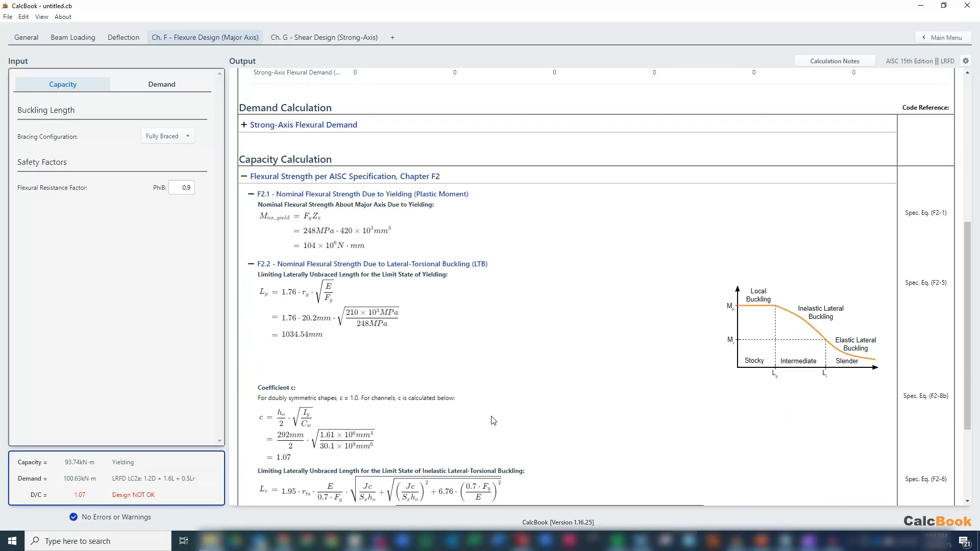
scroll(505, 356, down, 1)
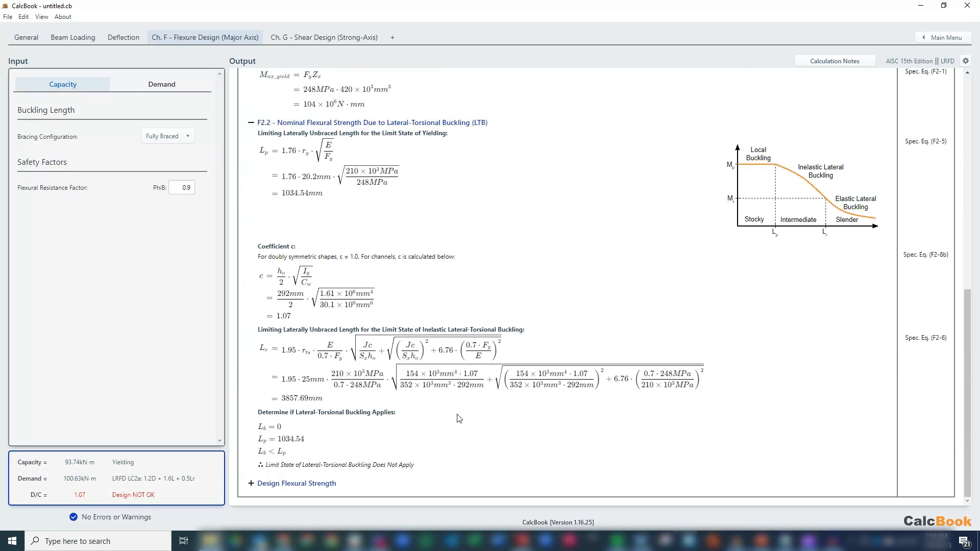
click(328, 483)
scroll(410, 387, down, 2)
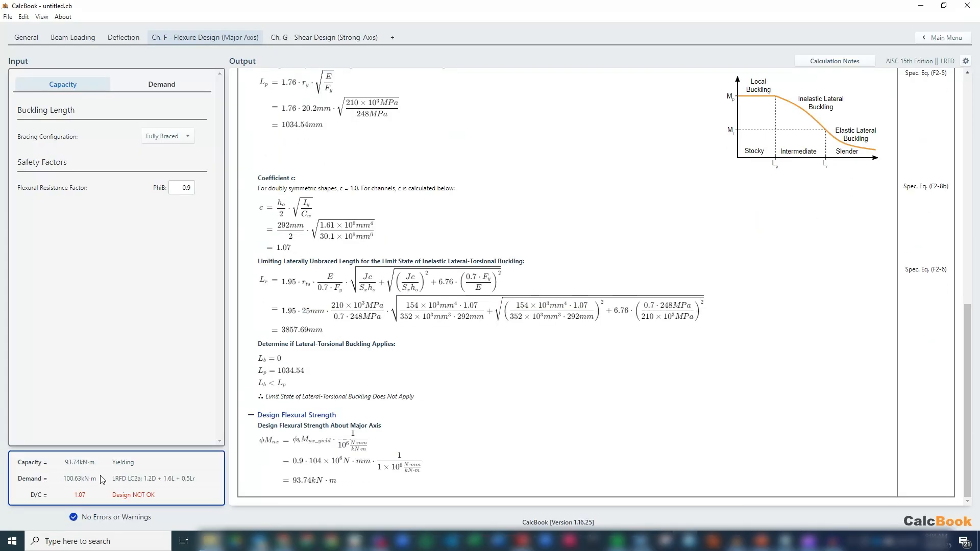
click(310, 39)
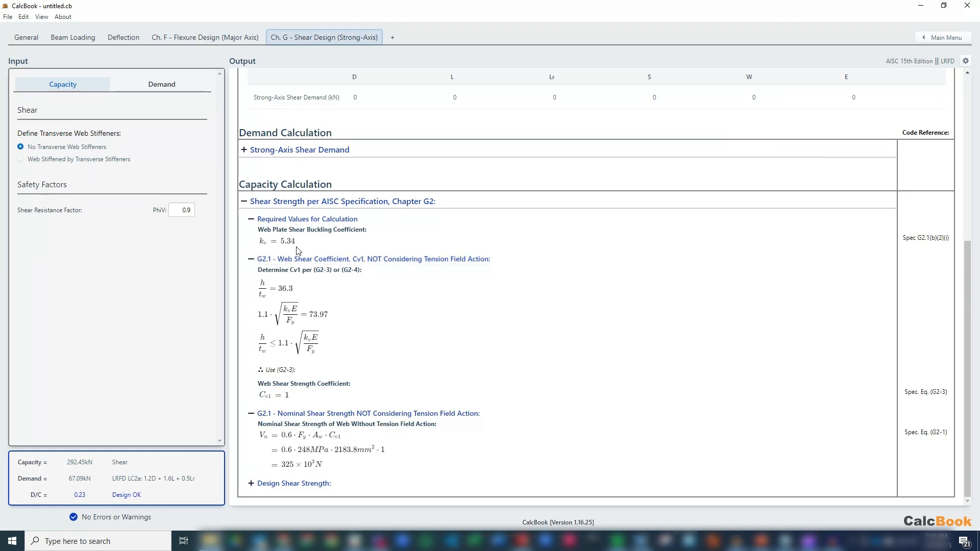
- Change the beam's shape section to C310X37 and recheck the major-axis flexure design
click(24, 41)
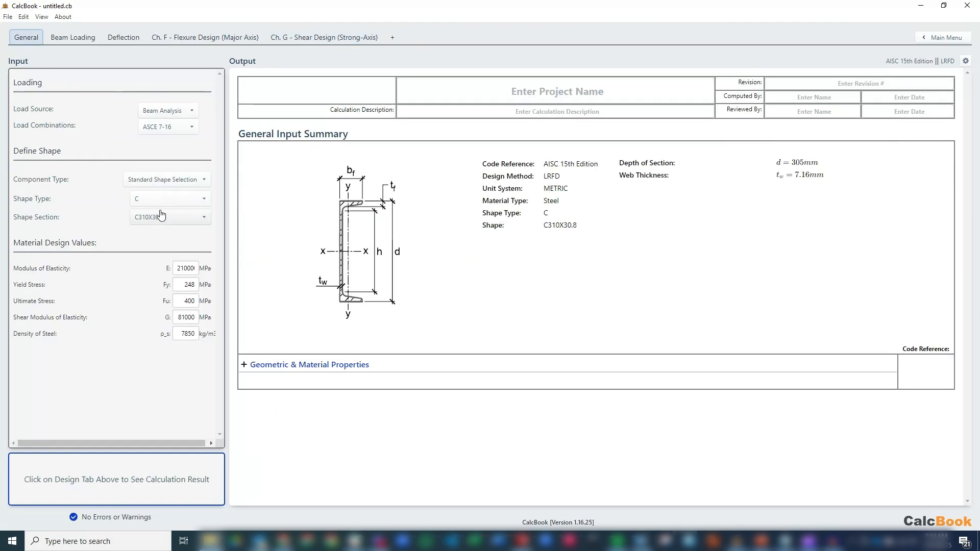
click(165, 219)
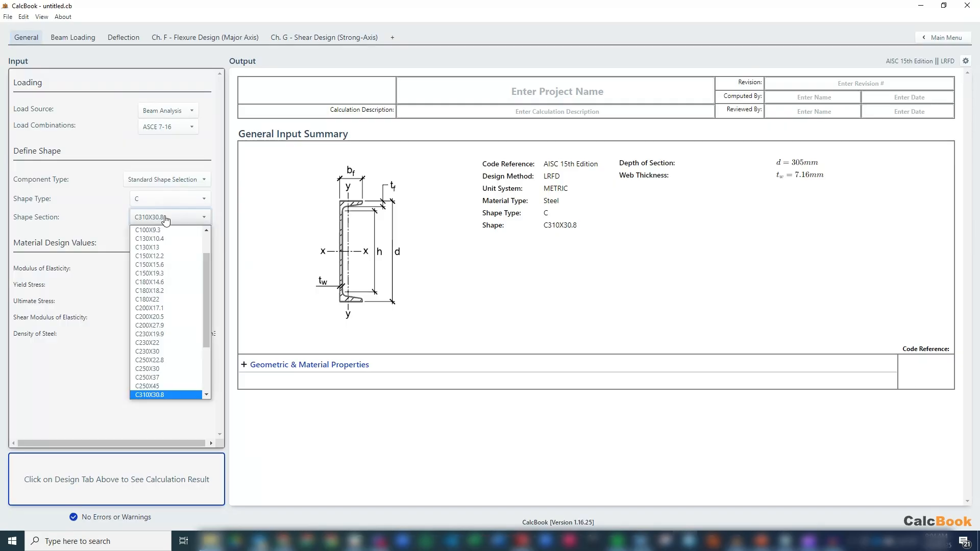
click(207, 394)
click(184, 387)
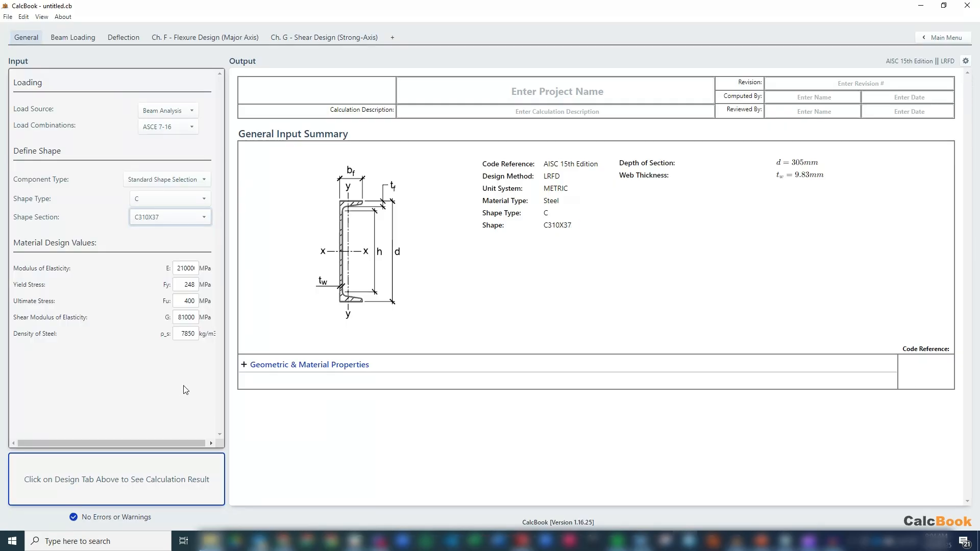
click(200, 38)
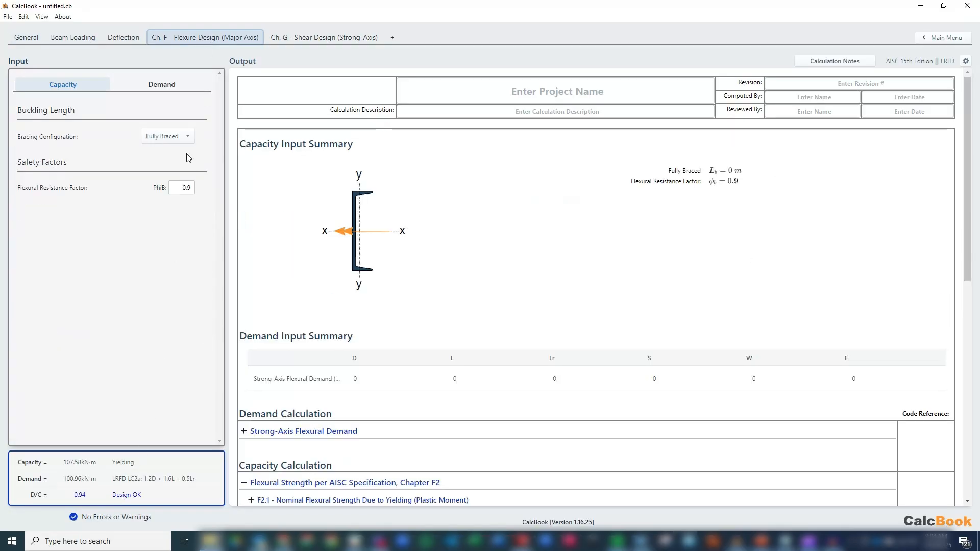
- Review the beam loading diagrams and return to the main menu, discarding the unsaved calculation
click(84, 41)
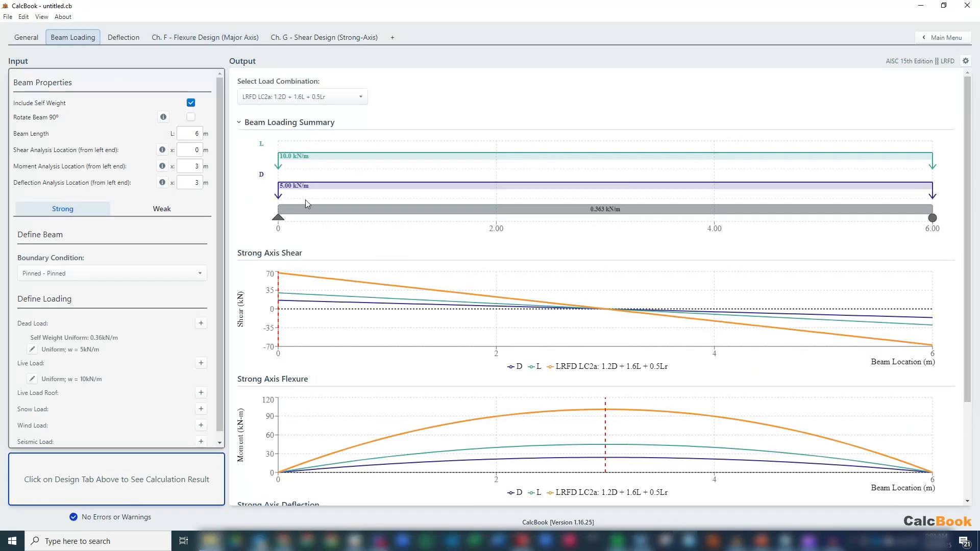
scroll(344, 253, down, 1)
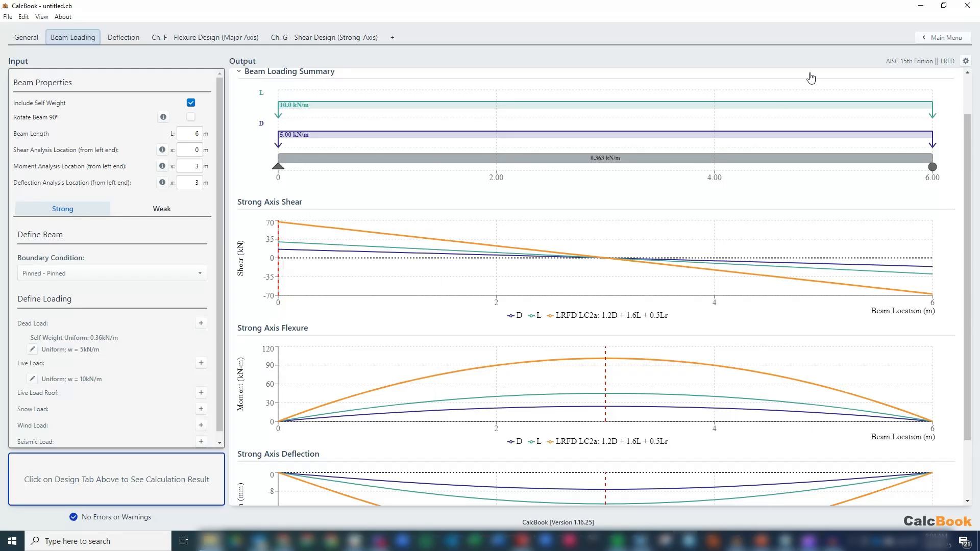
click(927, 47)
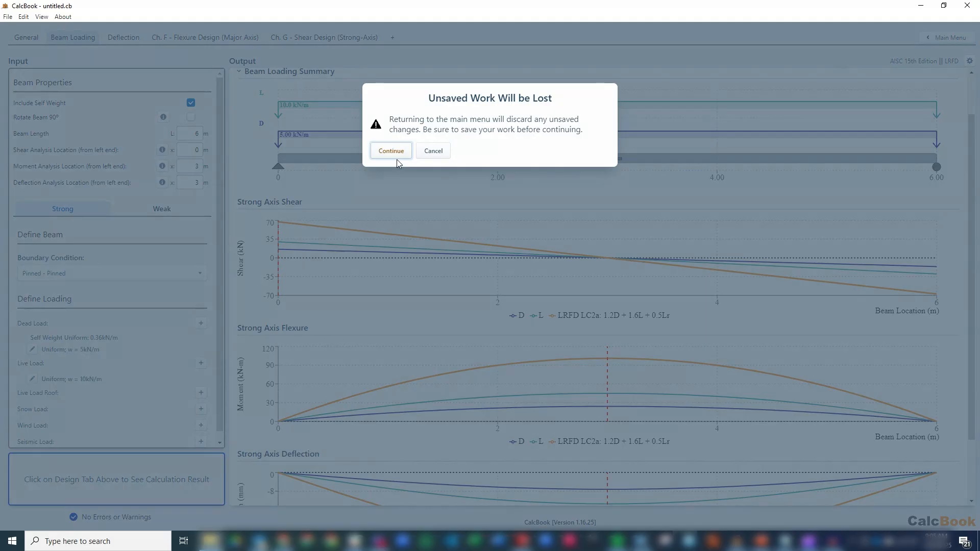
click(402, 152)
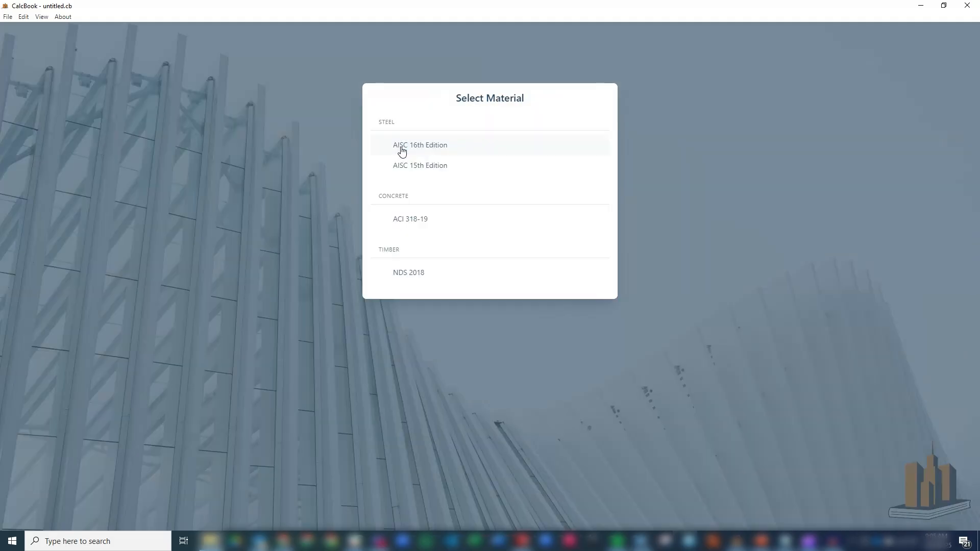
- Start an AISC 15th Edition steel connection calculation for a bolted Single-Plate Shear Tab in metric units
click(490, 168)
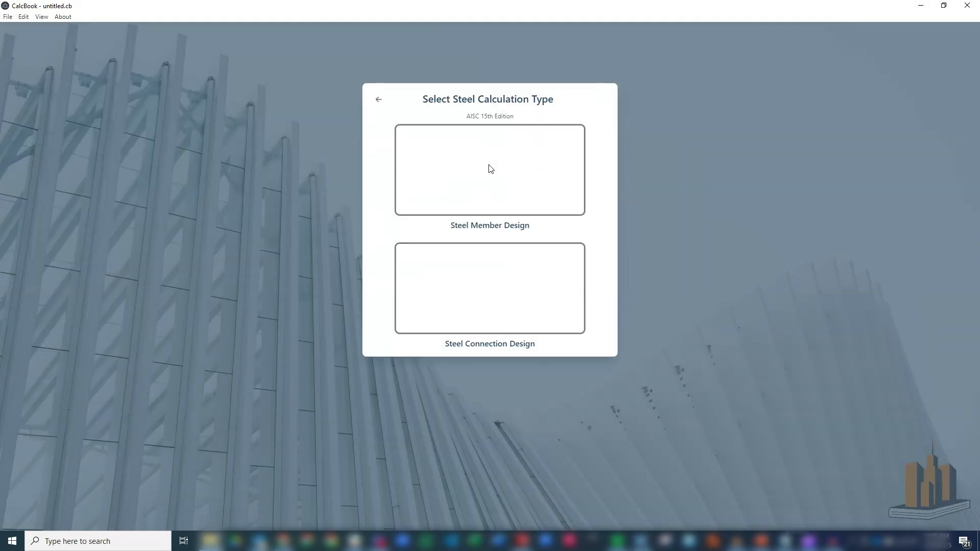
click(550, 309)
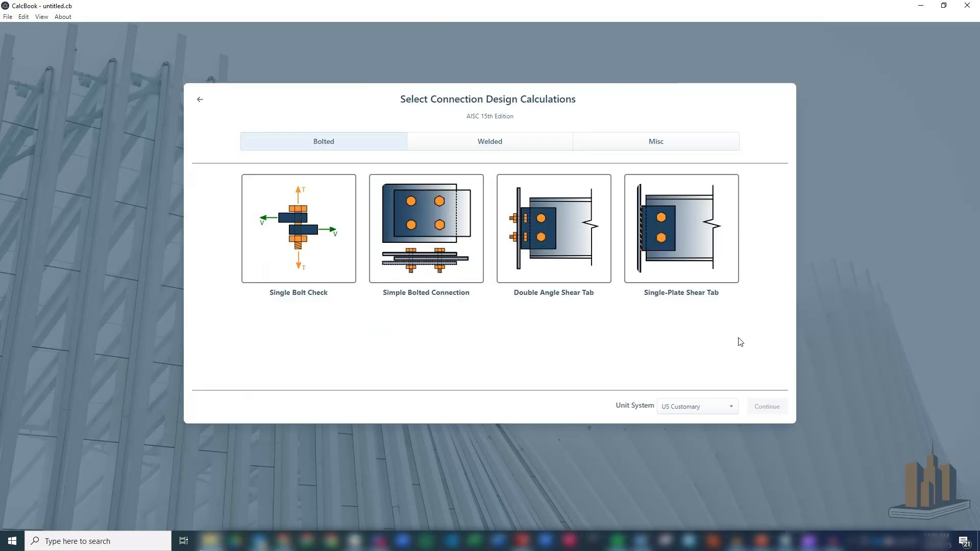
click(700, 235)
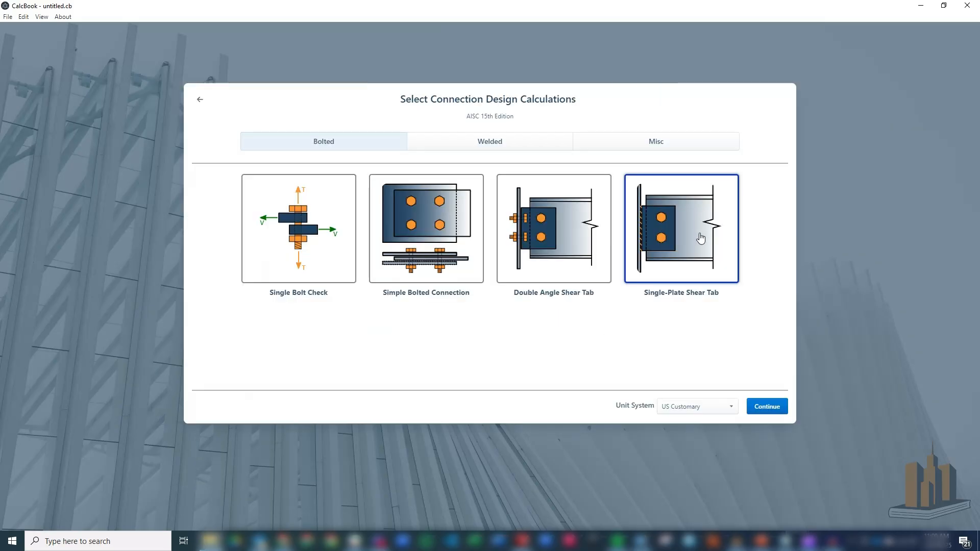
click(718, 407)
click(699, 427)
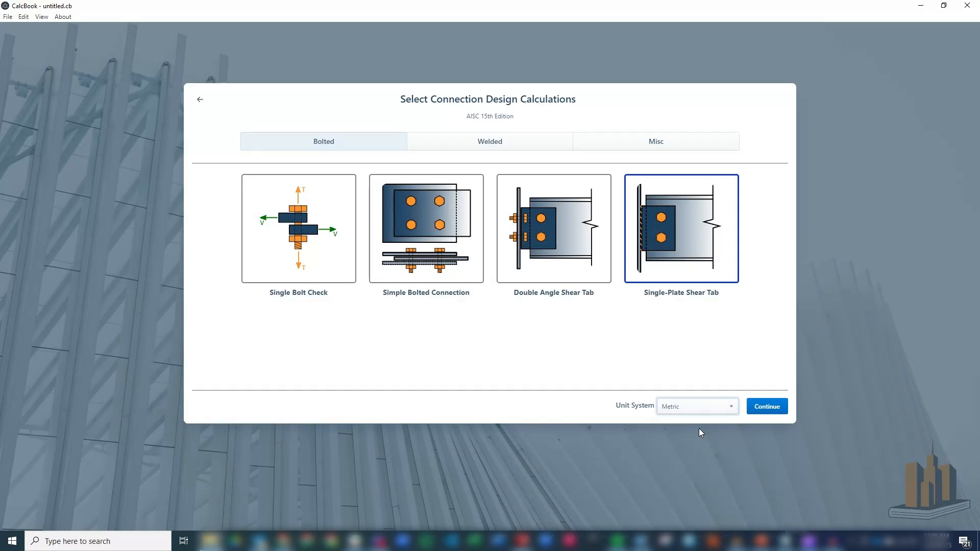
click(768, 417)
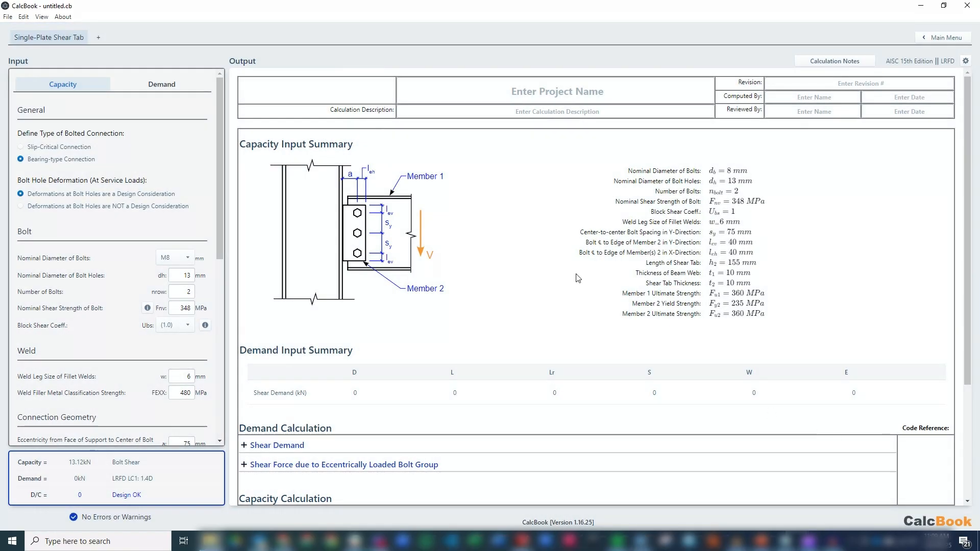
- Set the demand load combinations to None and enter a shear design load of 67.31 kN
click(173, 91)
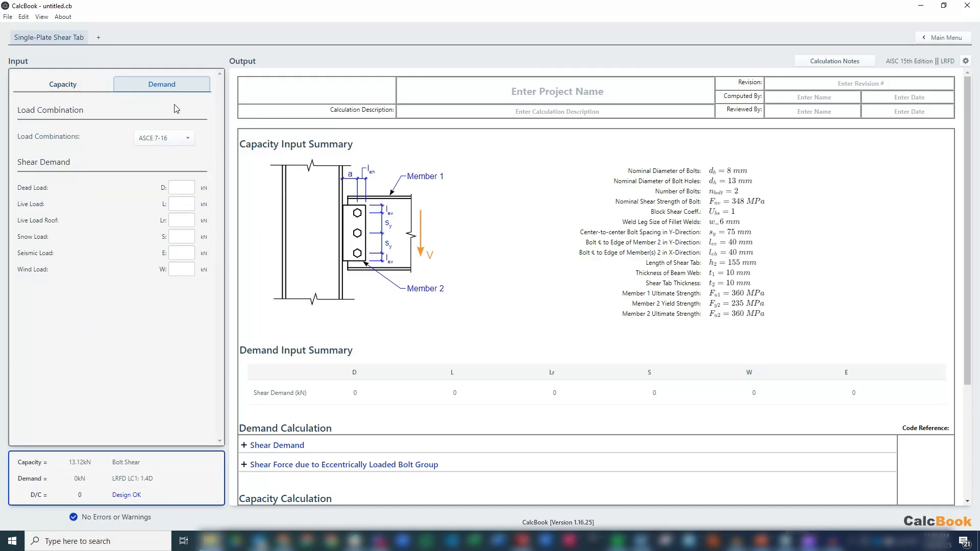
click(173, 138)
click(167, 159)
click(180, 188)
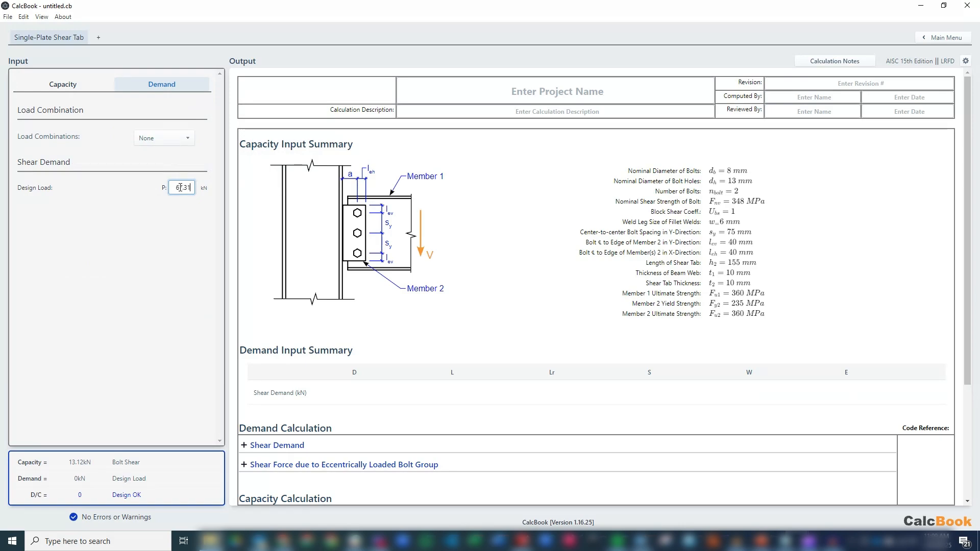
click(152, 265)
- Specify that deformations at bolt holes are not a design consideration and set the nominal bolt diameter to M20
click(69, 82)
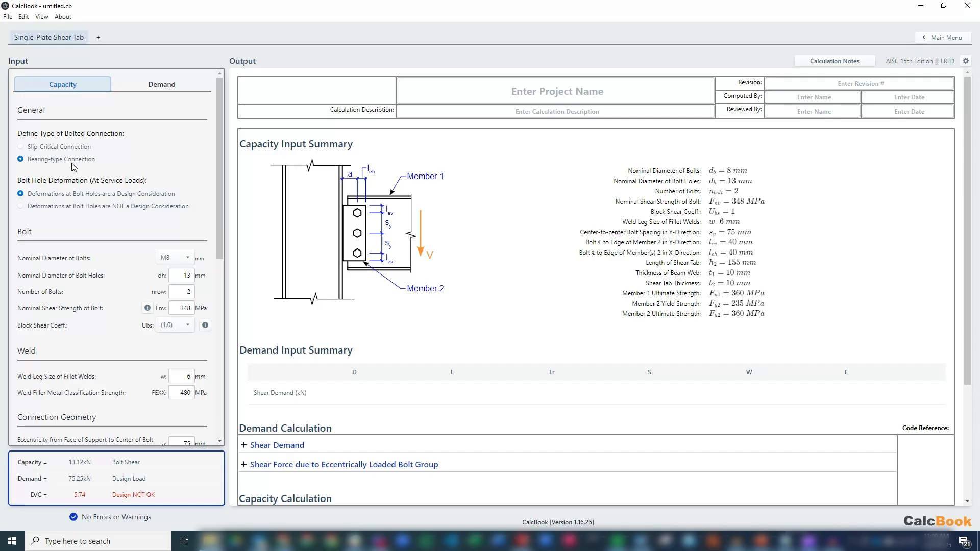
click(38, 208)
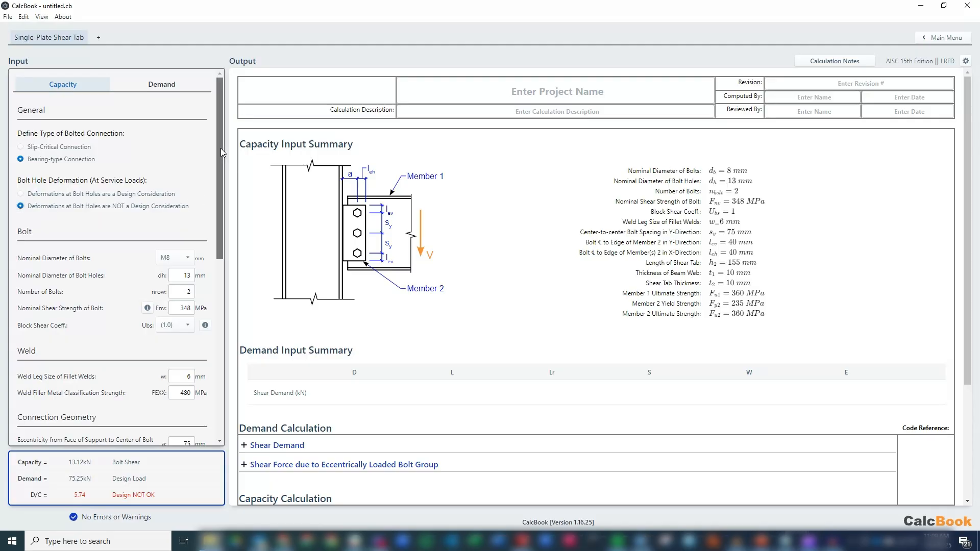
drag(220, 148, 219, 167)
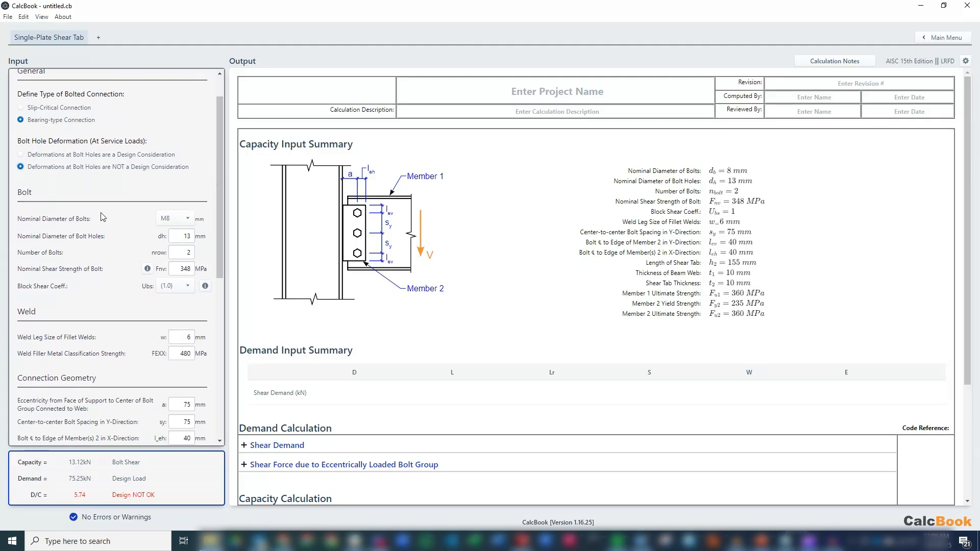
click(180, 221)
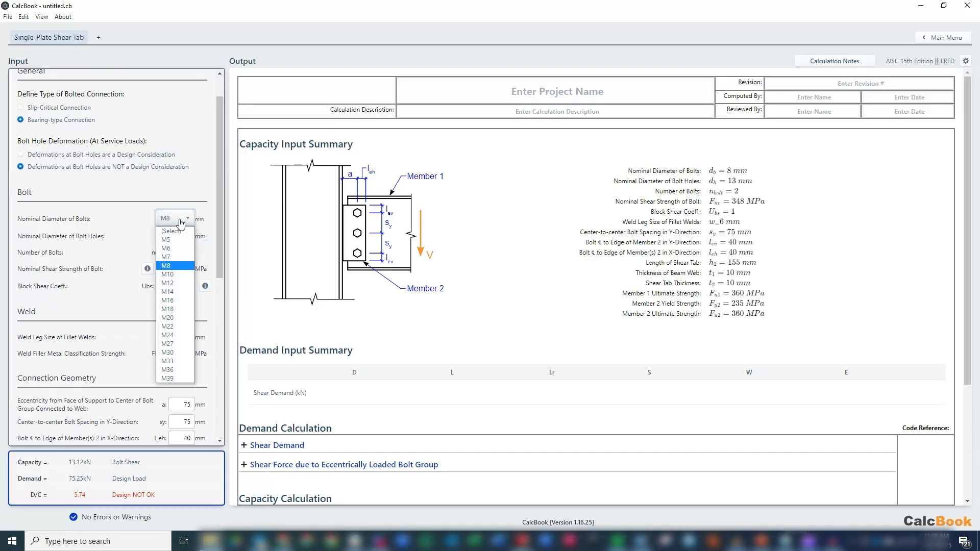
click(177, 318)
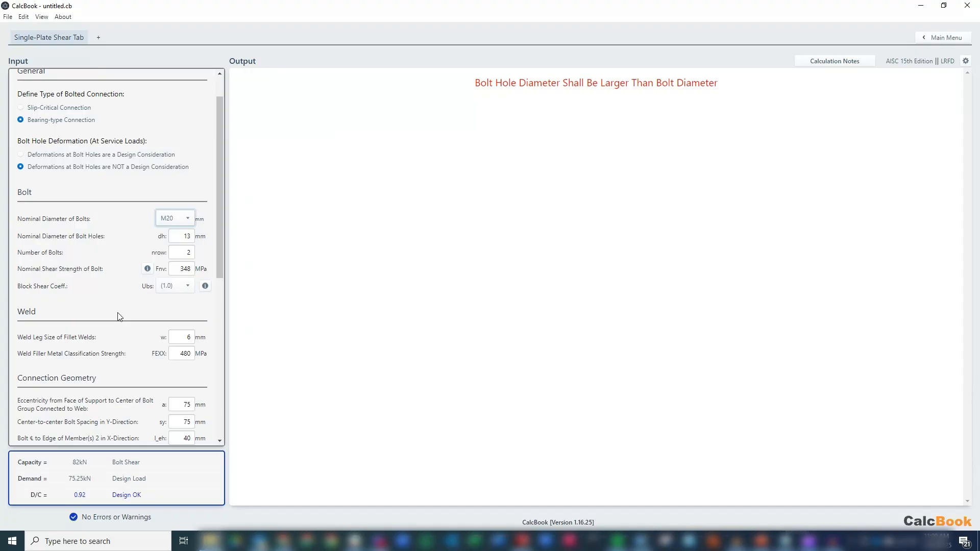
- Set the bolt hole diameter to 23 mm and the number of bolts to 3, with M18 as the nominal bolt diameter
drag(173, 236, 197, 236)
click(194, 253)
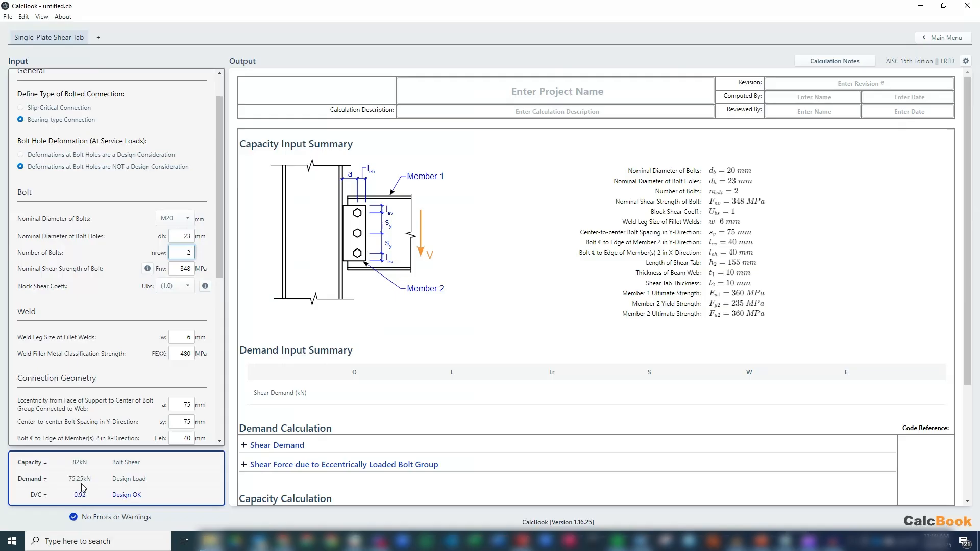
click(187, 237)
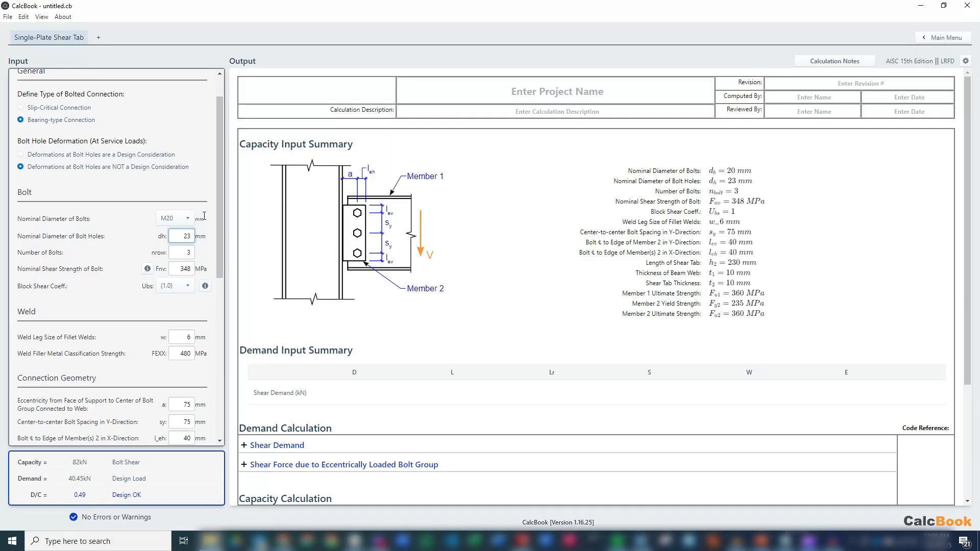
click(178, 218)
click(175, 310)
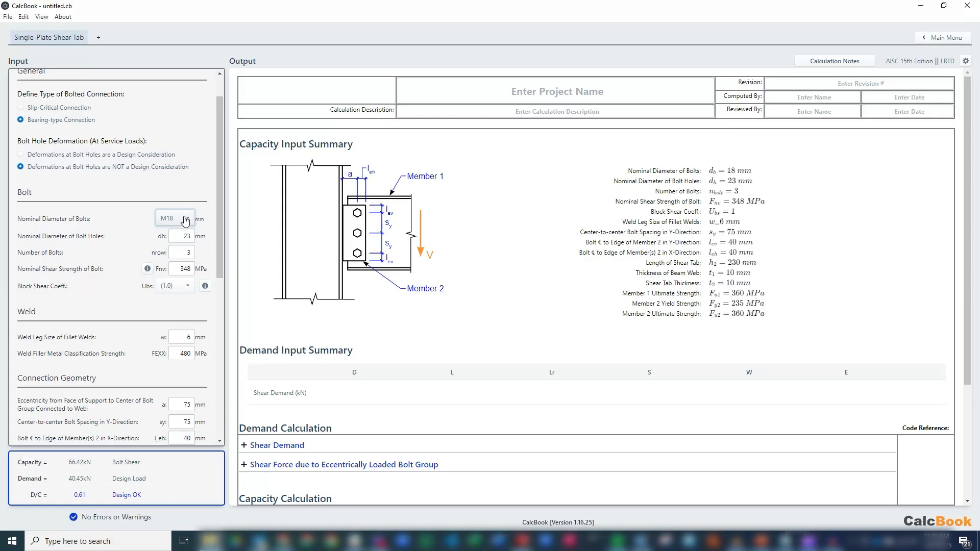
- Review the shear tab's weld, connection geometry, member and safety factor inputs along with the demand-to-capacity summary
drag(220, 167, 218, 194)
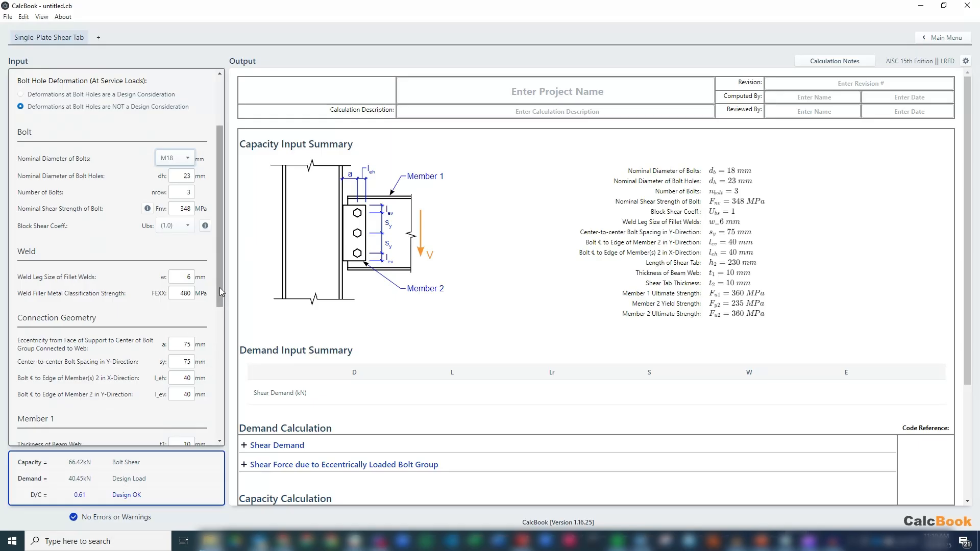
drag(219, 287, 225, 302)
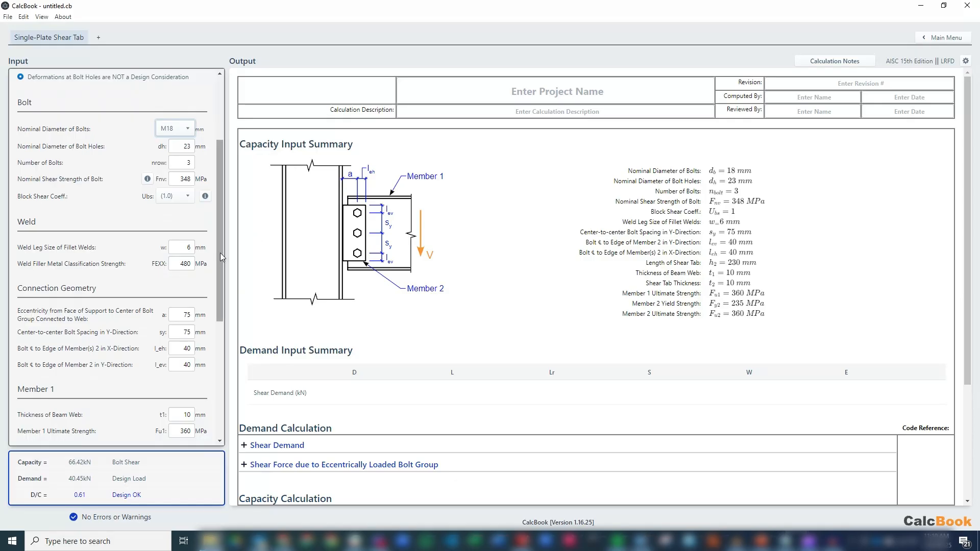
scroll(220, 256, down, 1)
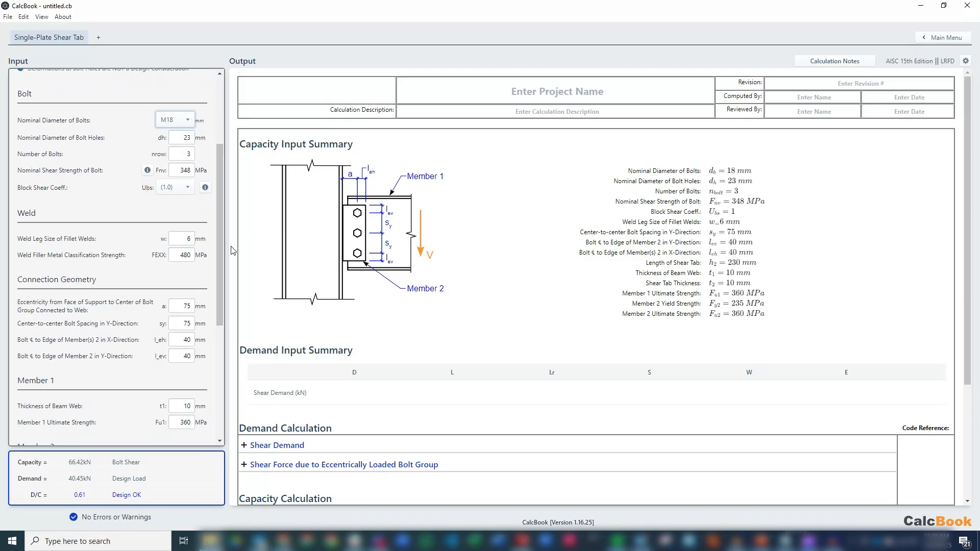
drag(221, 222, 223, 290)
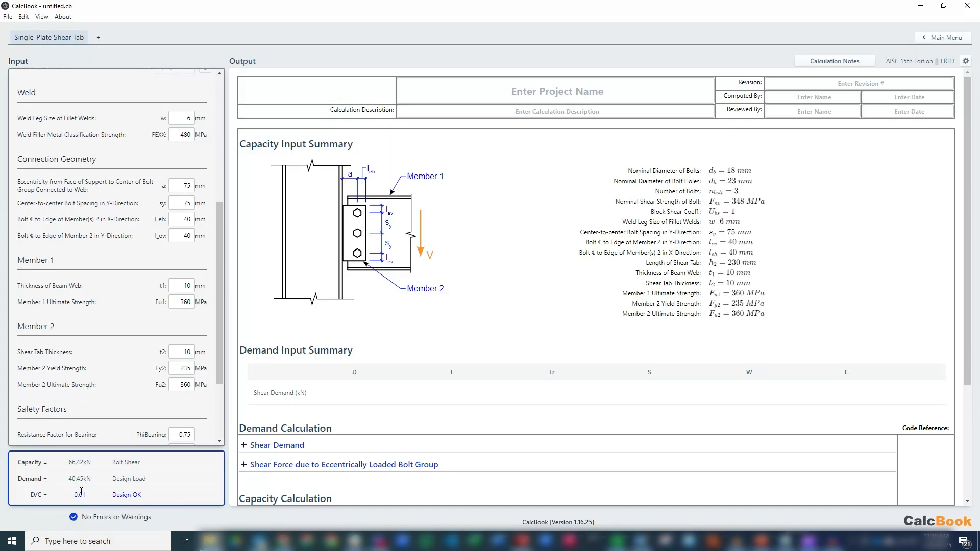
drag(222, 250, 226, 100)
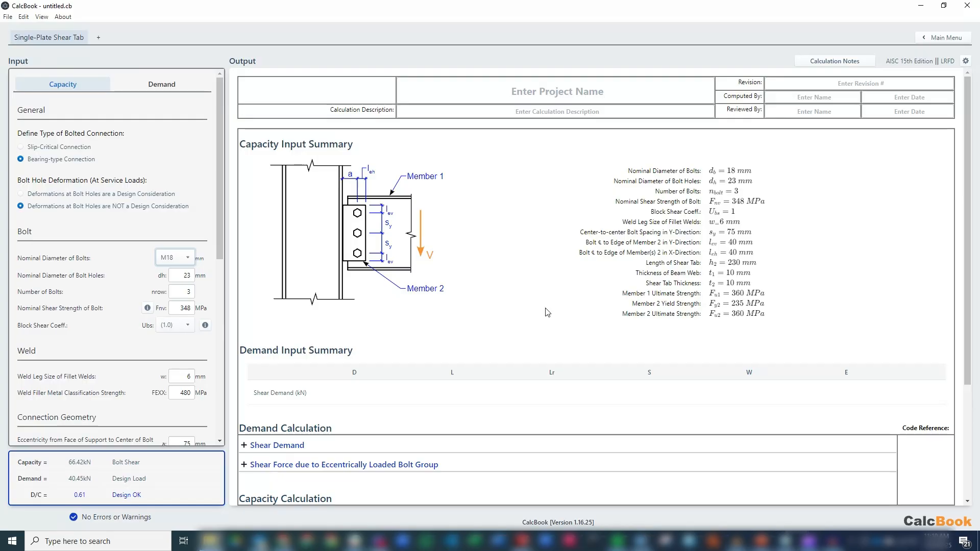
- Examine the AISC Manual Part 10 demand calculation for the eccentrically loaded bolt group, including the critical bolt force diagrams
scroll(547, 312, down, 3)
click(445, 307)
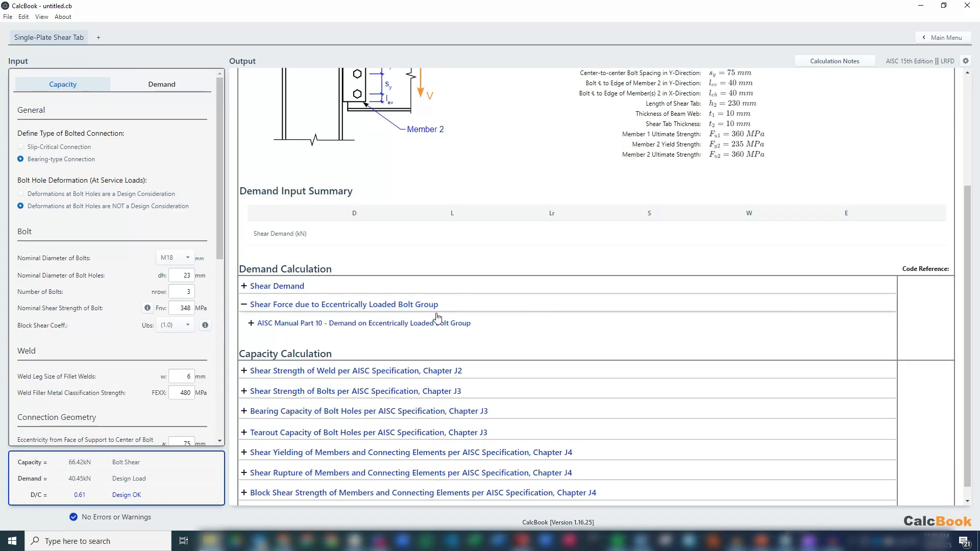
click(423, 324)
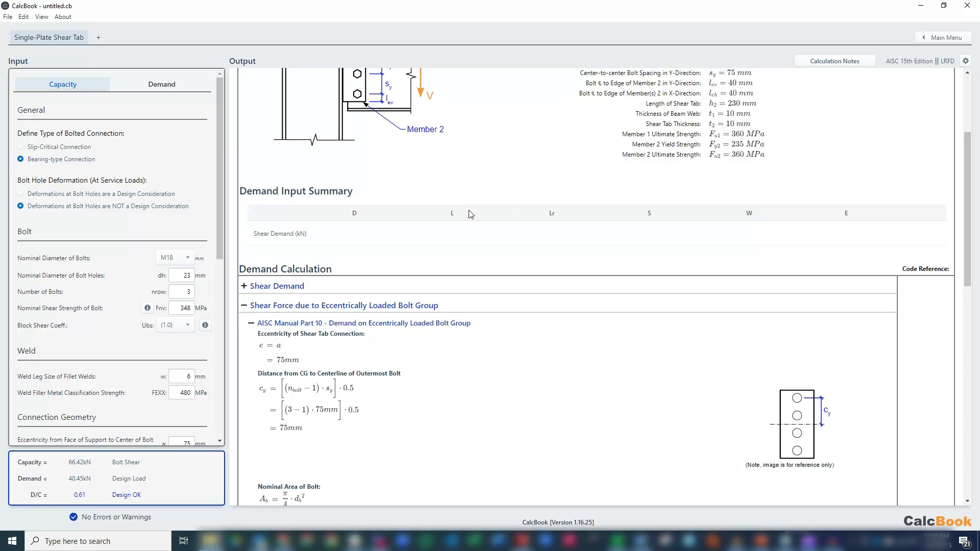
scroll(474, 244, up, 1)
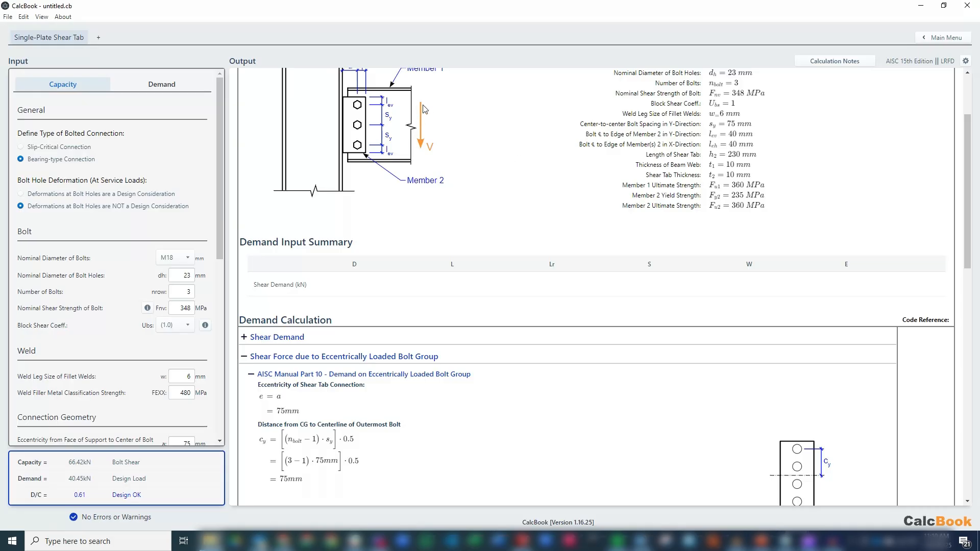
scroll(537, 204, down, 4)
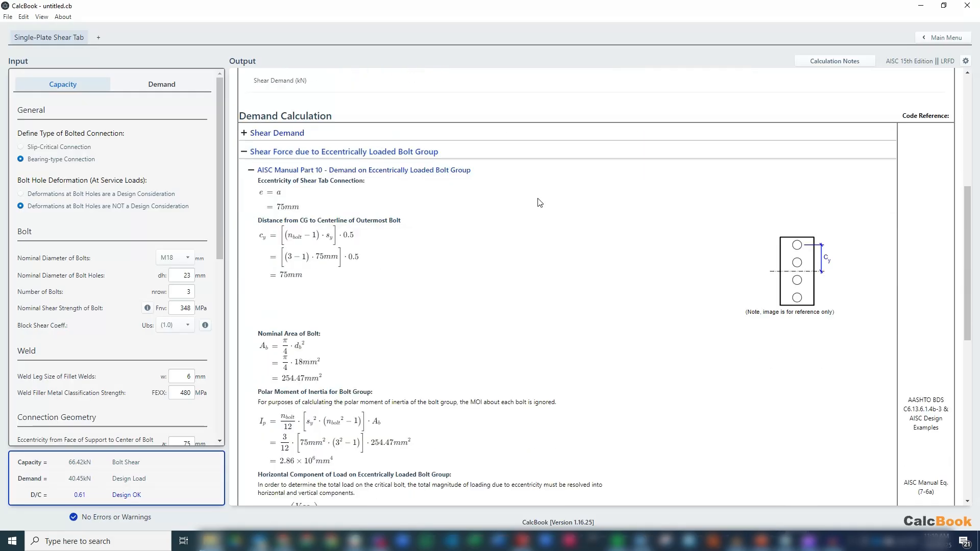
scroll(526, 220, down, 2)
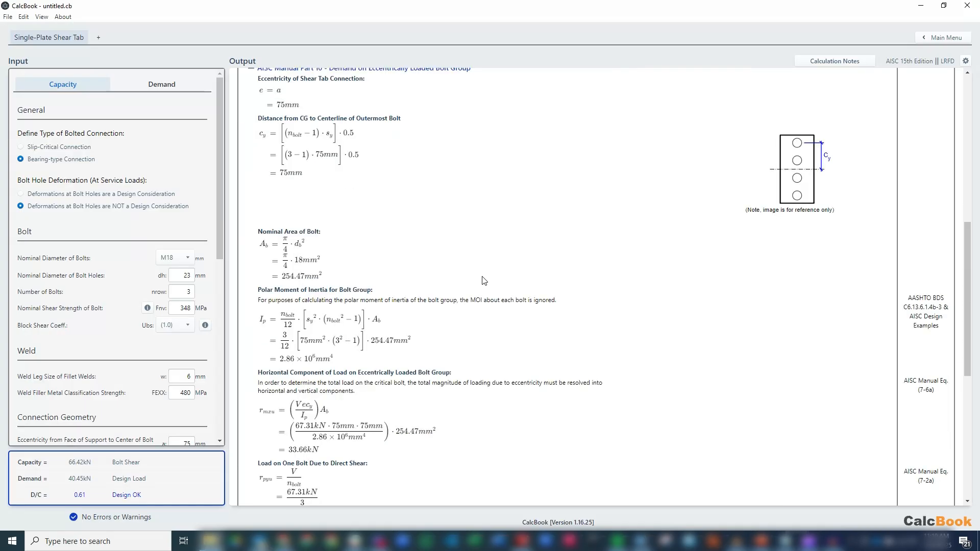
scroll(446, 298, down, 4)
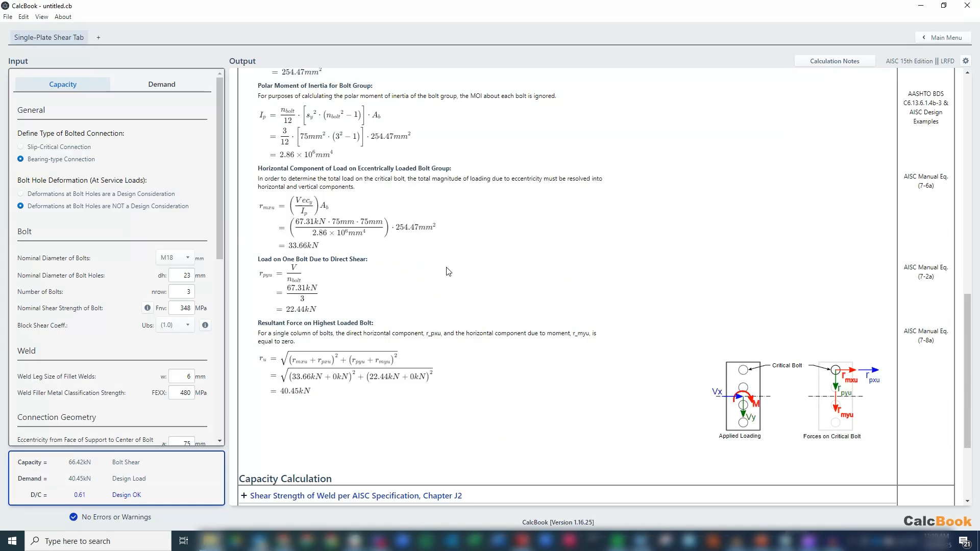
scroll(449, 272, down, 1)
mouse_move(823, 360)
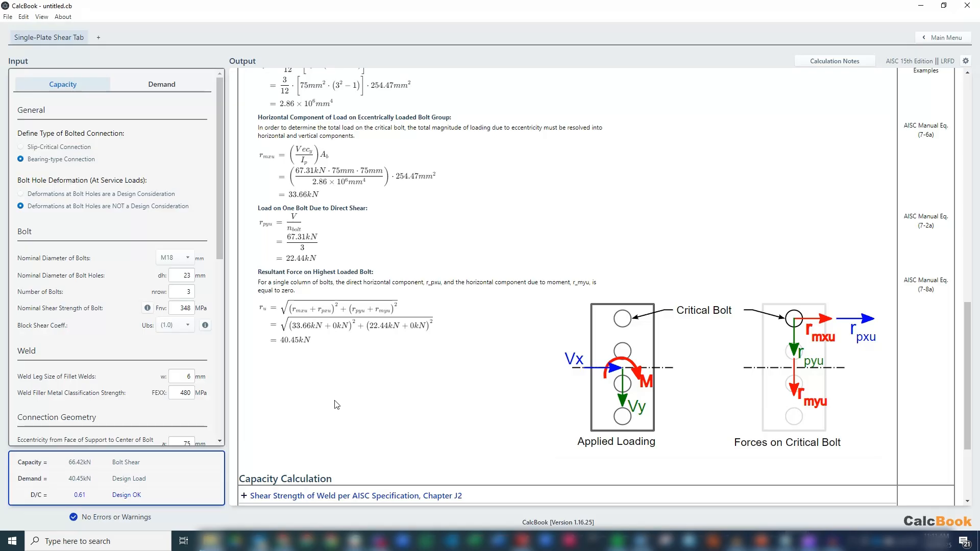
scroll(506, 276, down, 2)
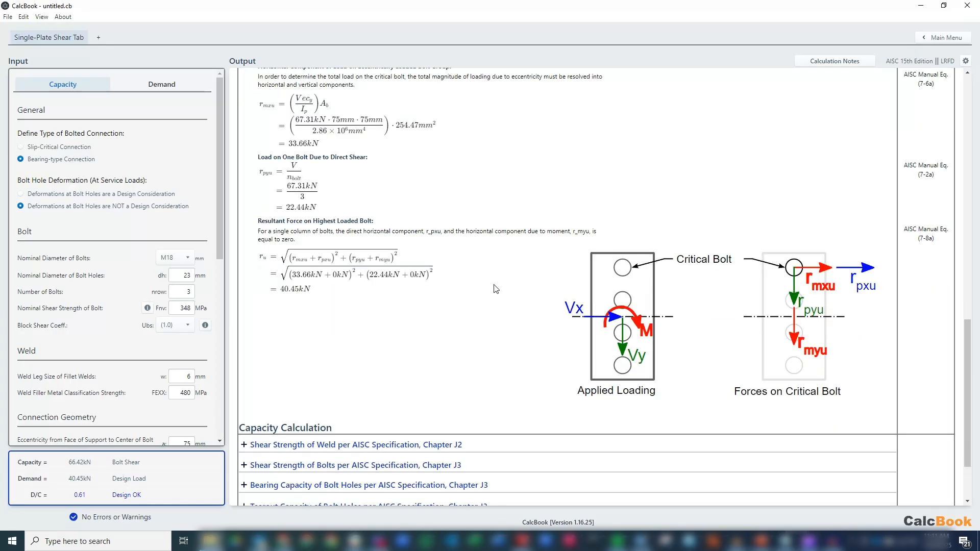
scroll(480, 360, down, 1)
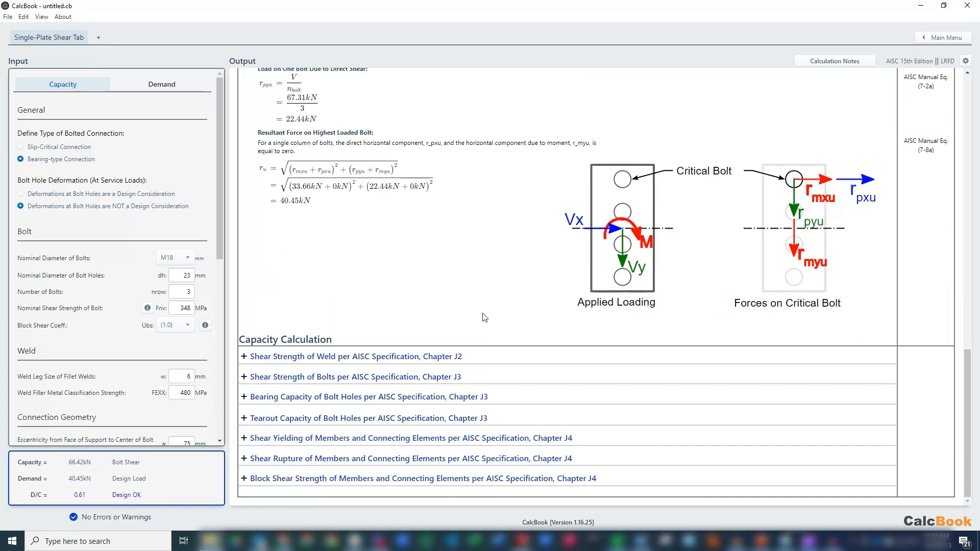